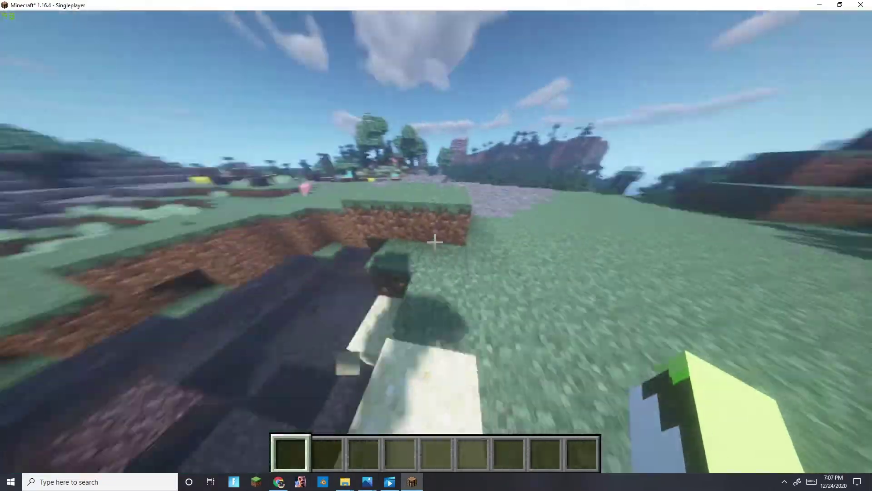
Walk around the pond, grass and gravel area to examine how the realistic textures look in the world
{"action": "key", "text": "w"}
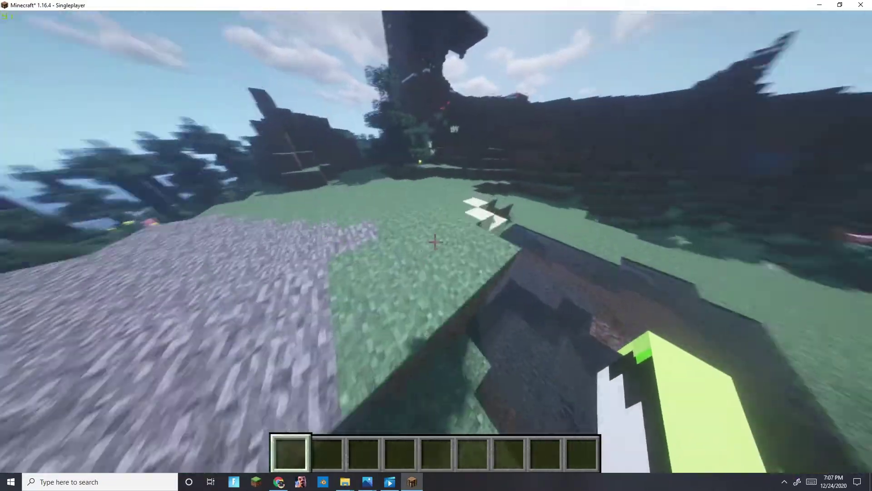
{"action": "key", "text": "w"}
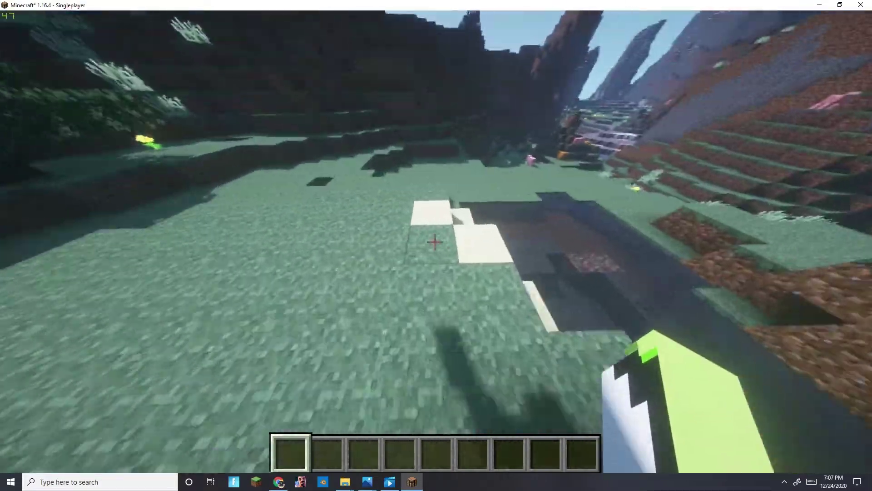
{"action": "key", "text": "w"}
{"action": "left_click", "coordinate": [435, 242]}
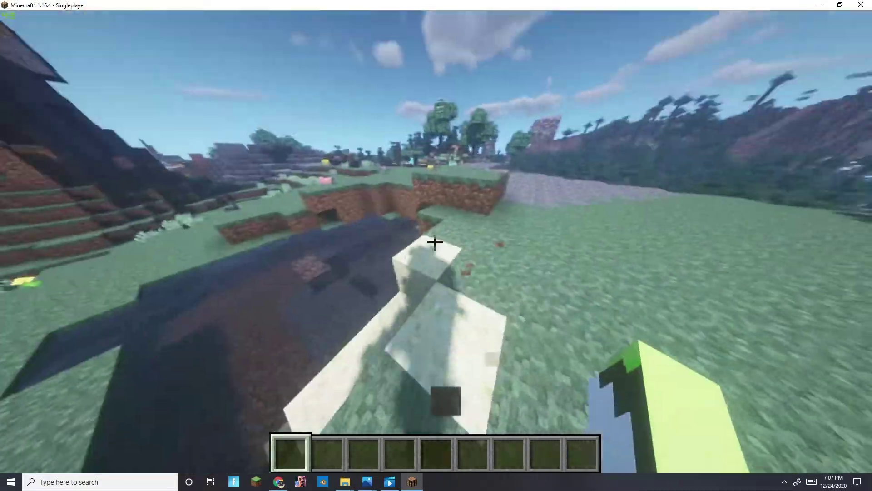
{"action": "key", "text": "w"}
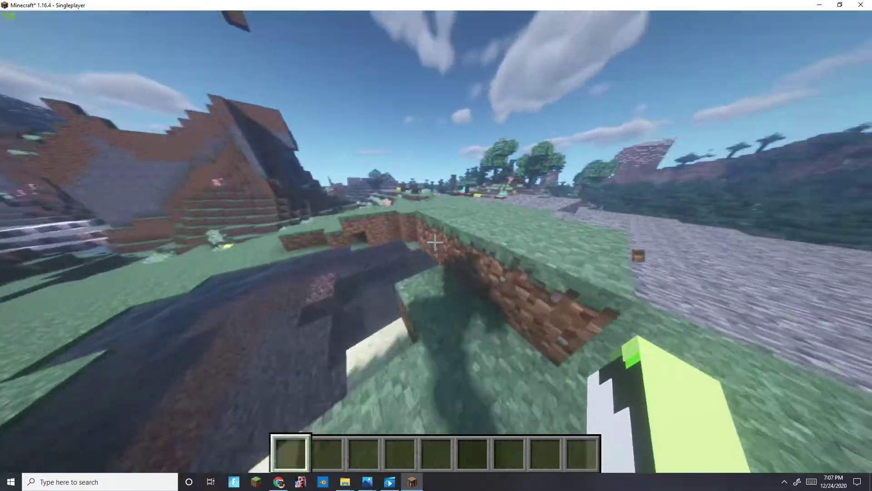
{"action": "key", "text": "w"}
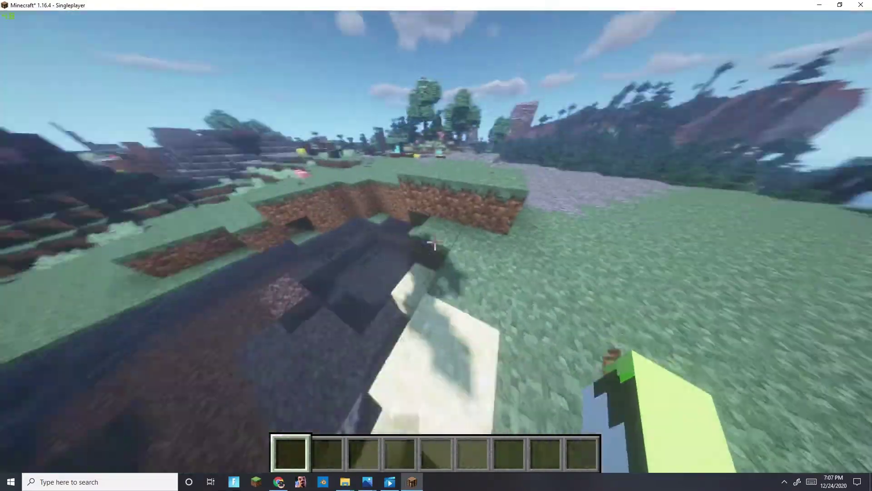
{"action": "key", "text": "w"}
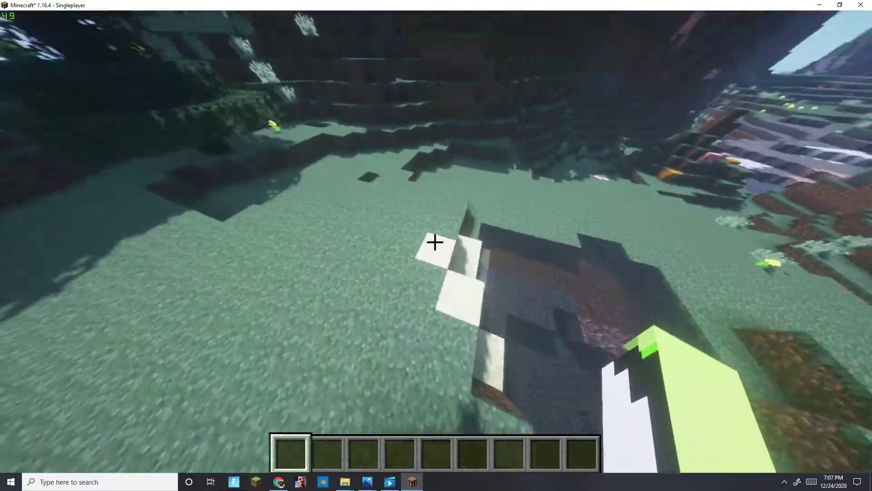
{"action": "key", "text": "w"}
{"action": "key", "text": "s"}
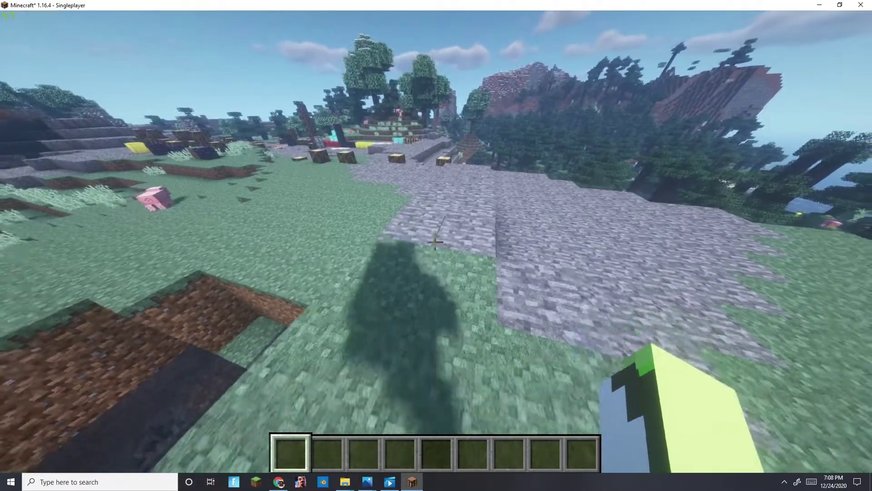
{"action": "key", "text": "s"}
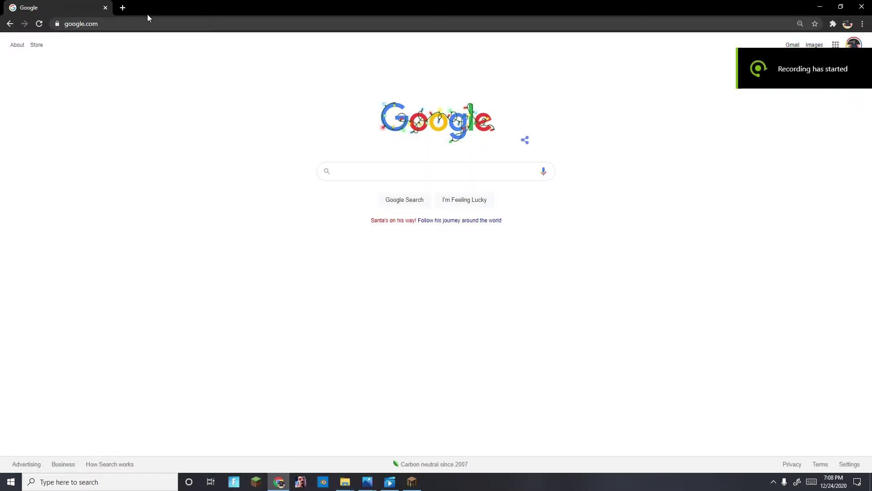
Search Google for "realistico" in the browser and open the Realistico texture pack page
{"action": "left_click", "coordinate": [150, 18]}
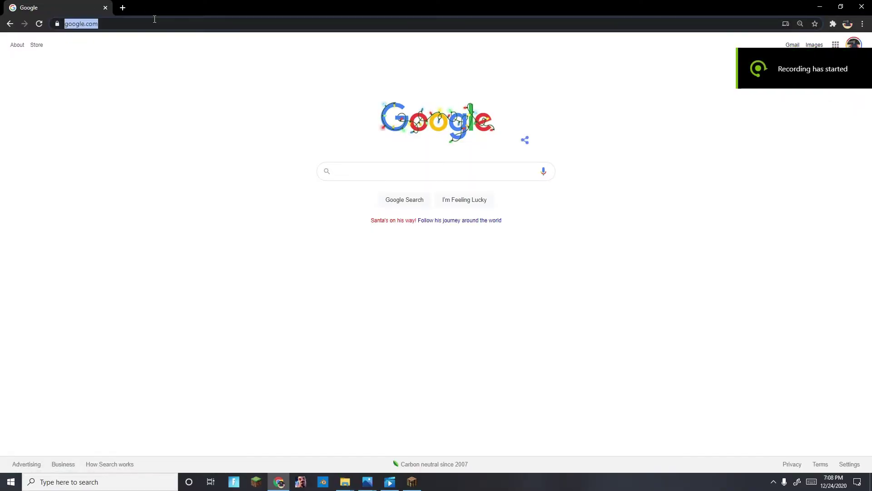
{"action": "type", "text": "reals"}
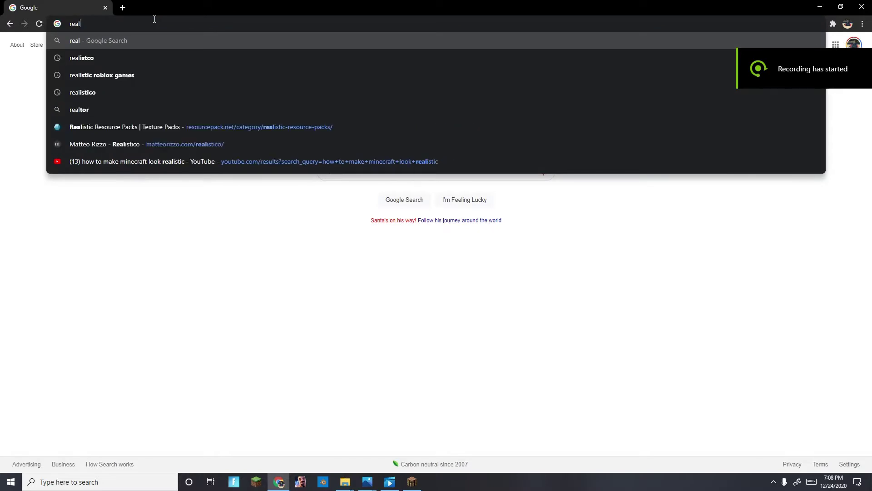
{"action": "key", "text": "Return"}
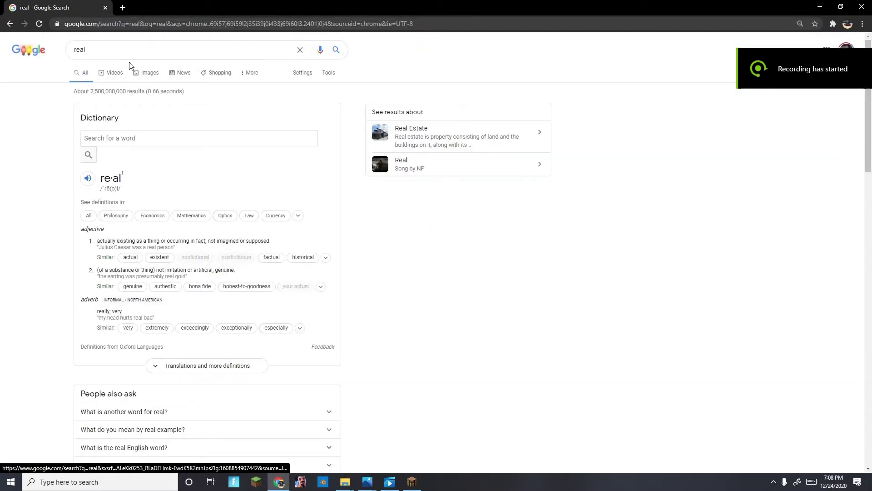
{"action": "left_click", "coordinate": [129, 53]}
{"action": "type", "text": "istico"}
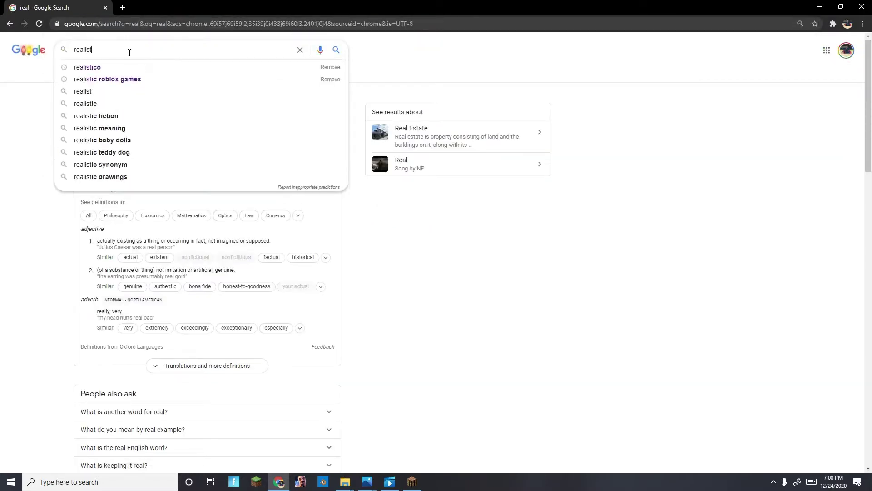
{"action": "key", "text": "Return"}
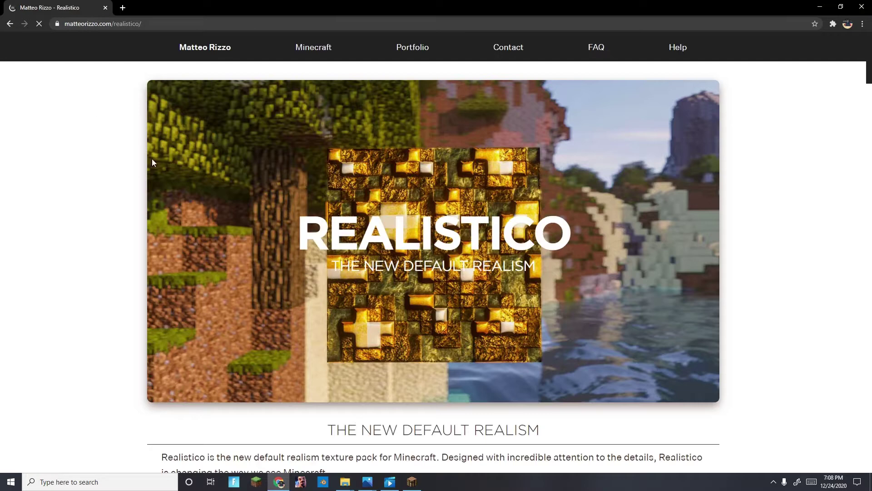
Open the free download of Realistico Lite from the texture pack page
{"action": "scroll", "coordinate": [174, 201], "scroll_direction": "down", "scroll_amount": 15}
{"action": "scroll", "coordinate": [176, 203], "scroll_direction": "down", "scroll_amount": 20}
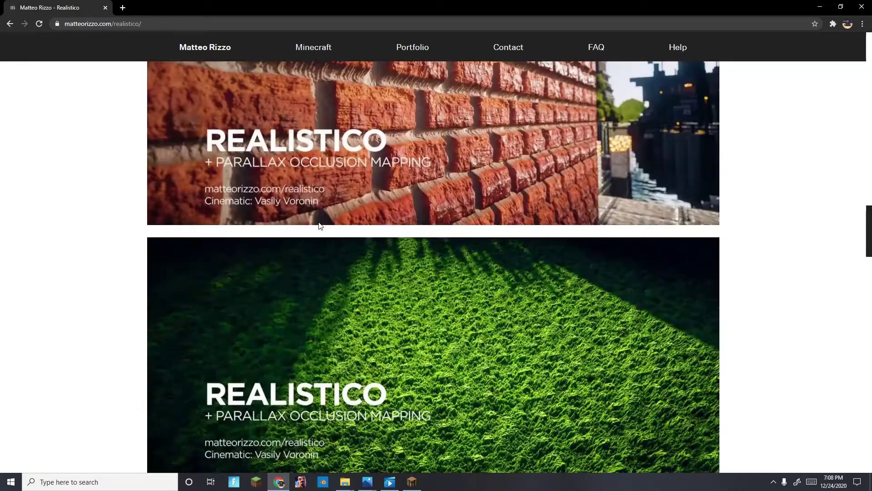
{"action": "scroll", "coordinate": [321, 229], "scroll_direction": "down", "scroll_amount": 10}
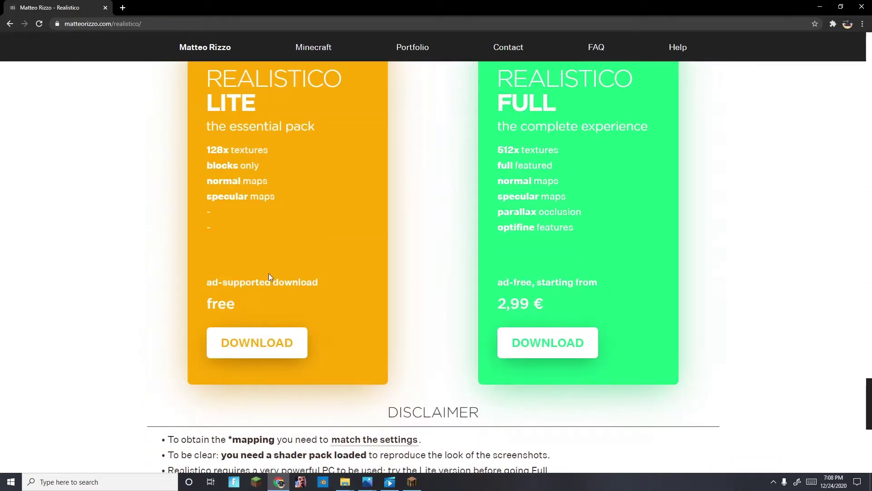
{"action": "left_click", "coordinate": [274, 348]}
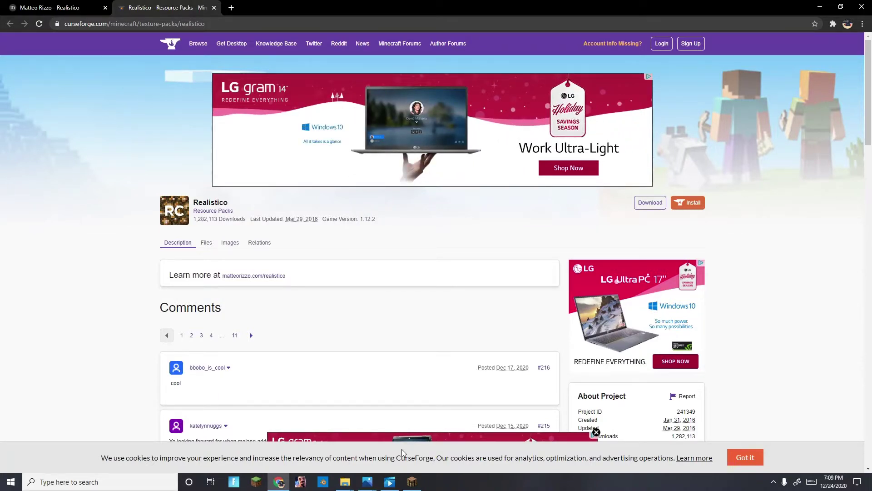
Switch to Minecraft and open the resource pack selection to check which packs are selected
{"action": "left_click", "coordinate": [217, 24]}
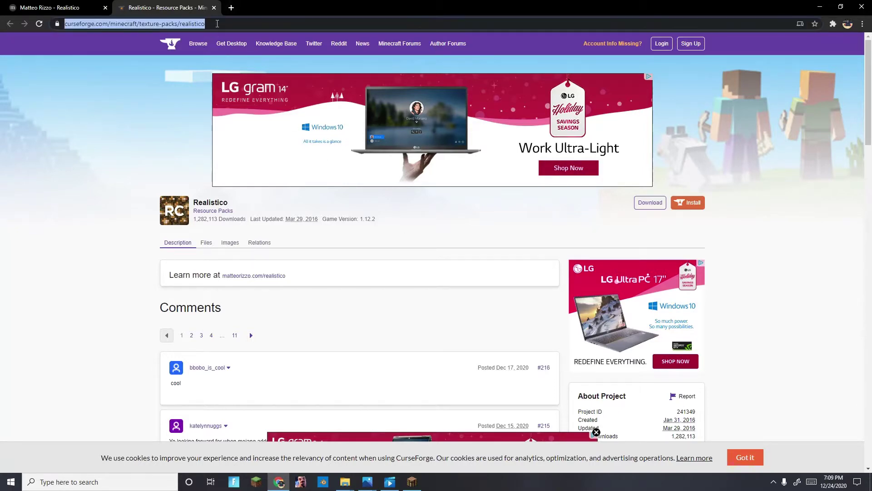
{"action": "left_click", "coordinate": [411, 481]}
{"action": "left_click", "coordinate": [341, 287]}
{"action": "left_click", "coordinate": [342, 302]}
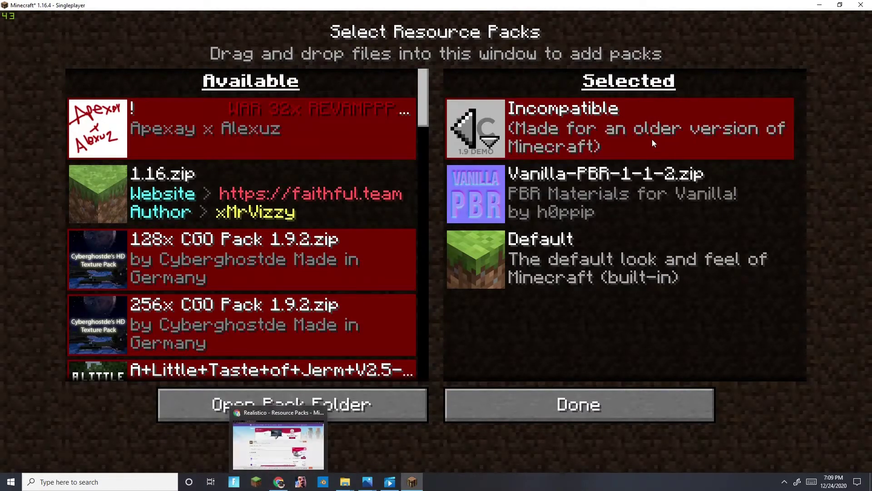
Switch back to the browser and open the Minecraft Resource Packs listing from the CurseForge home page
{"action": "left_click", "coordinate": [278, 482]}
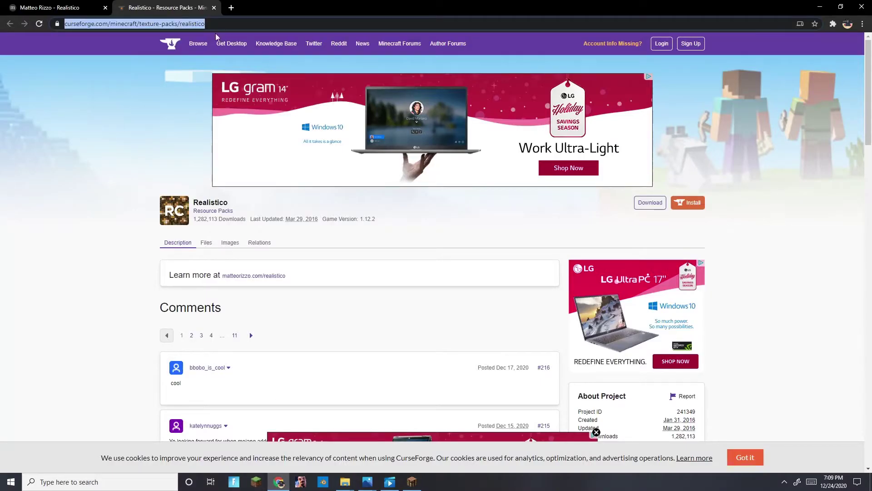
{"action": "left_click", "coordinate": [170, 43]}
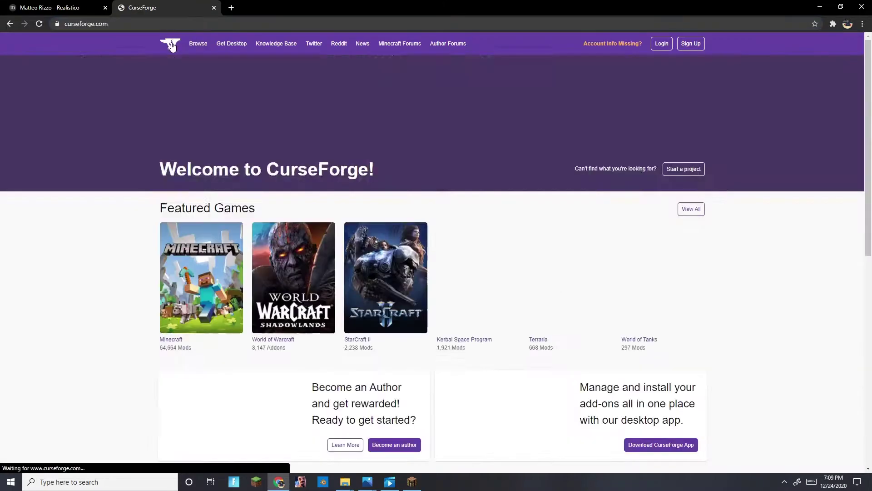
{"action": "left_click", "coordinate": [201, 258]}
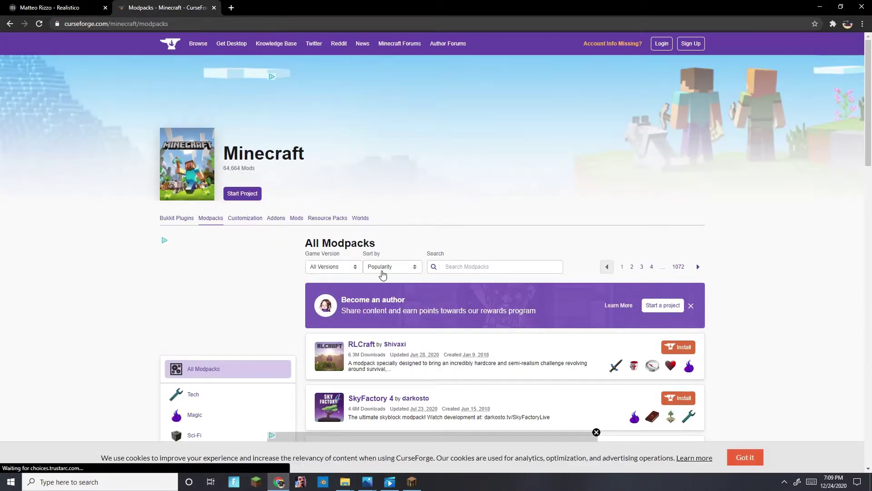
{"action": "left_click", "coordinate": [386, 269]}
{"action": "left_click", "coordinate": [478, 251]}
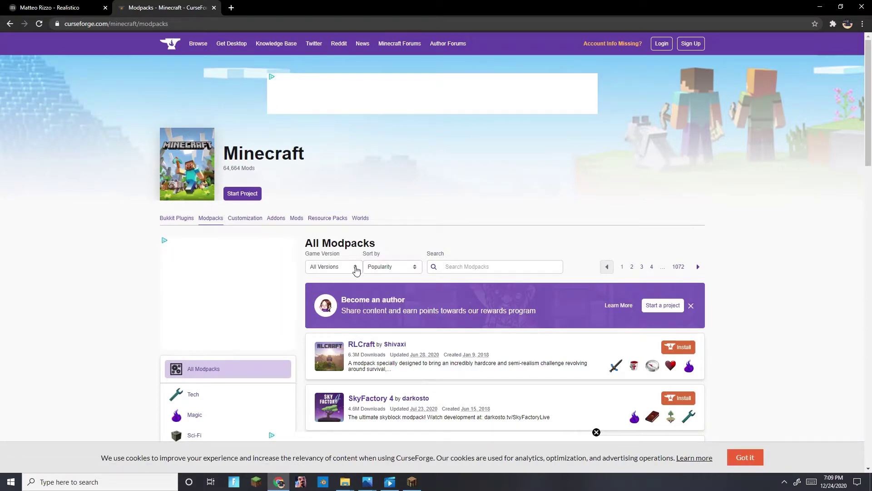
{"action": "left_click", "coordinate": [357, 268]}
{"action": "left_click", "coordinate": [508, 264]}
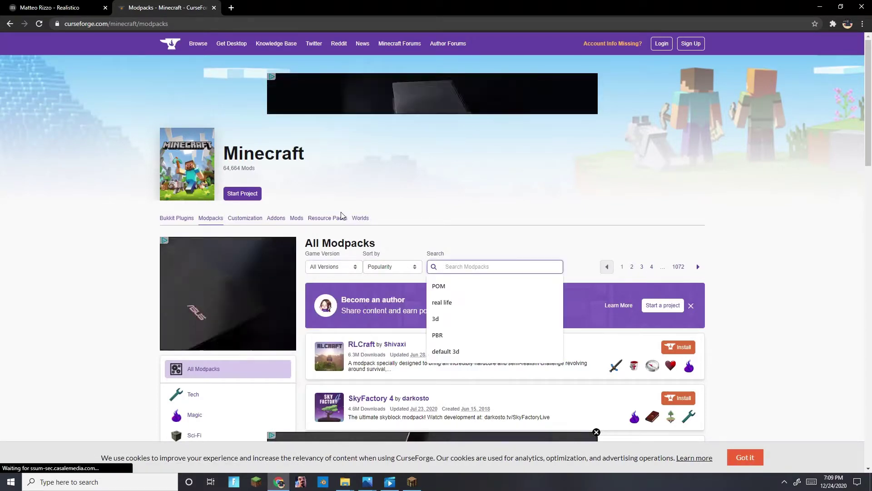
{"action": "left_click", "coordinate": [328, 218]}
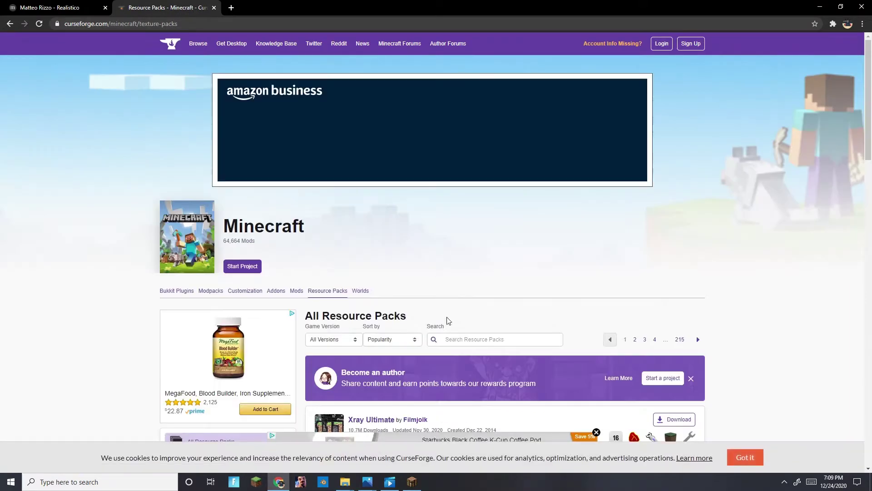
Search the Minecraft resource packs for "Vanilla pbe"
{"action": "left_click", "coordinate": [486, 341]}
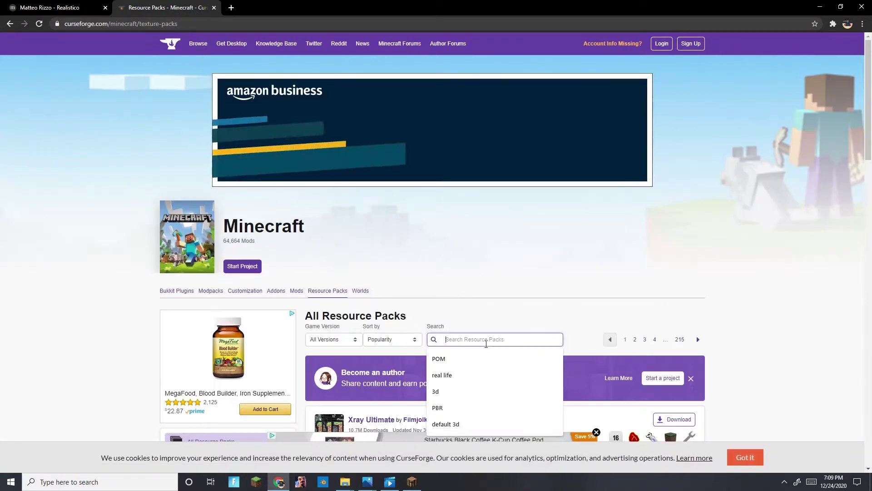
{"action": "type", "text": "Vanilla p"}
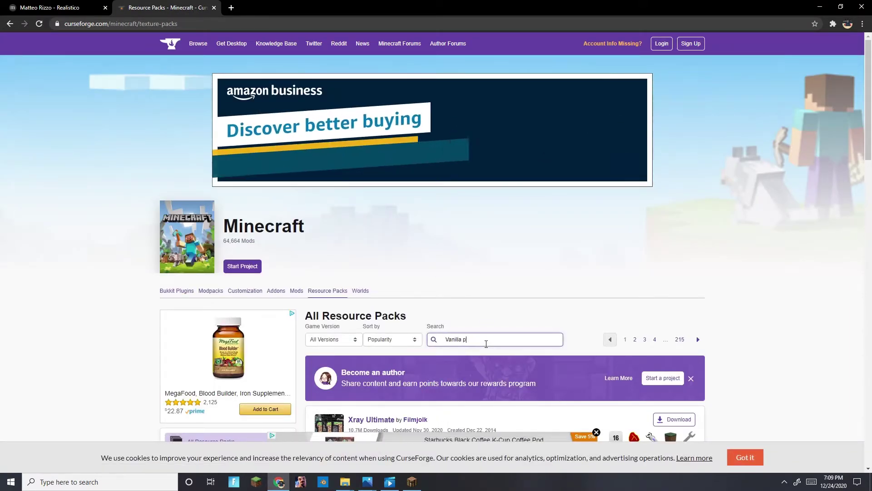
{"action": "type", "text": "ve"}
{"action": "key", "text": "BackSpace"}
{"action": "key", "text": "BackSpace"}
{"action": "type", "text": "be"}
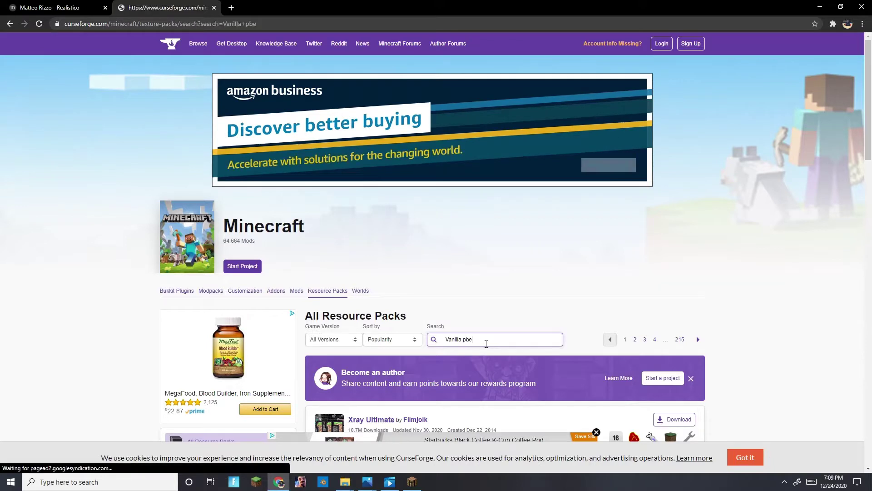
{"action": "key", "text": "Return"}
Shorten the search term to "Vanilla" and open the Vanilla PBR resource pack from the results
{"action": "left_click", "coordinate": [303, 92]}
{"action": "key", "text": "BackSpace"}
{"action": "key", "text": "BackSpace"}
{"action": "key", "text": "BackSpace"}
{"action": "key", "text": "BackSpace"}
{"action": "key", "text": "Return"}
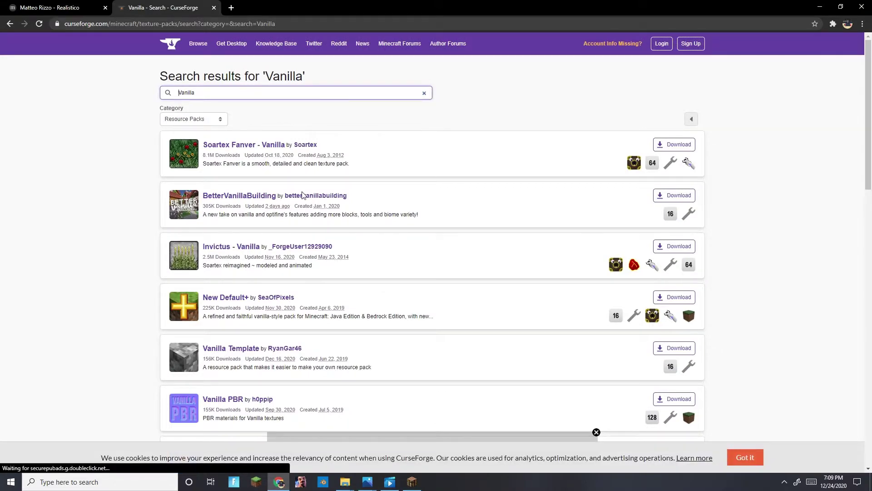
{"action": "left_click", "coordinate": [185, 412]}
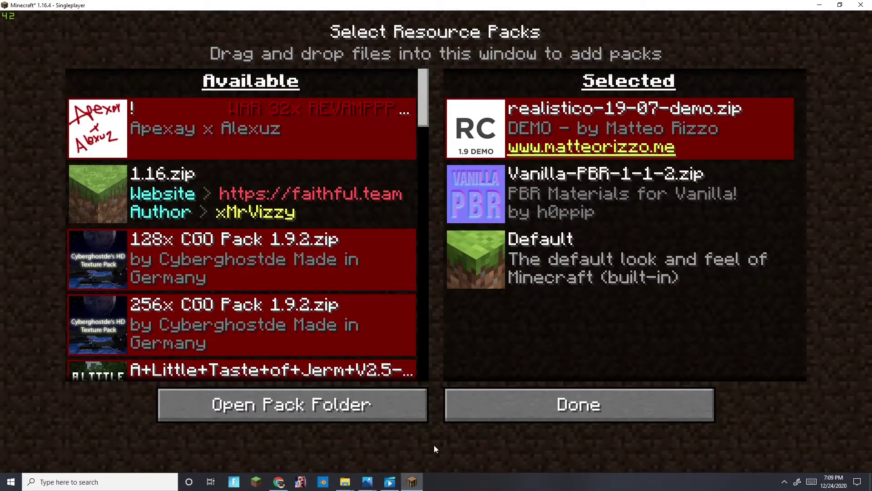
Close the resource pack selection in Minecraft, return to the world and walk onto the gravel area
{"action": "left_click", "coordinate": [473, 411]}
{"action": "key", "text": "Escape"}
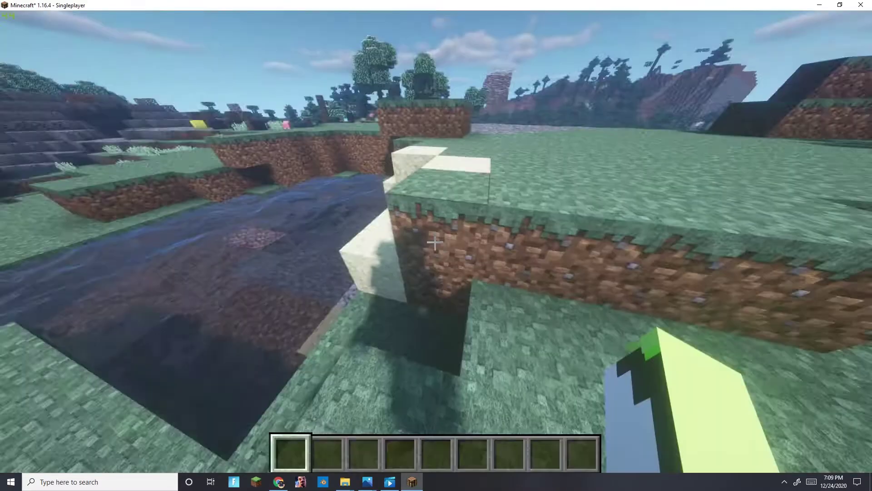
{"action": "key", "text": "w"}
{"action": "key", "text": "space"}
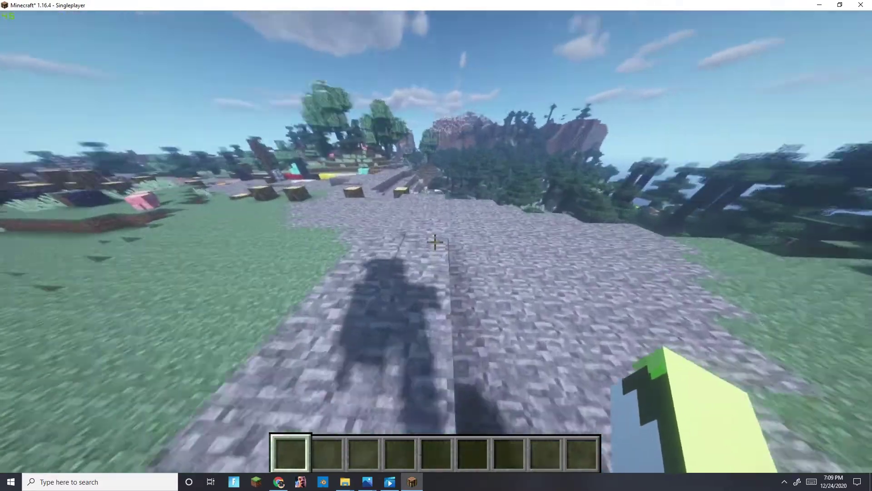
{"action": "key", "text": "Escape"}
{"action": "left_click", "coordinate": [375, 280]}
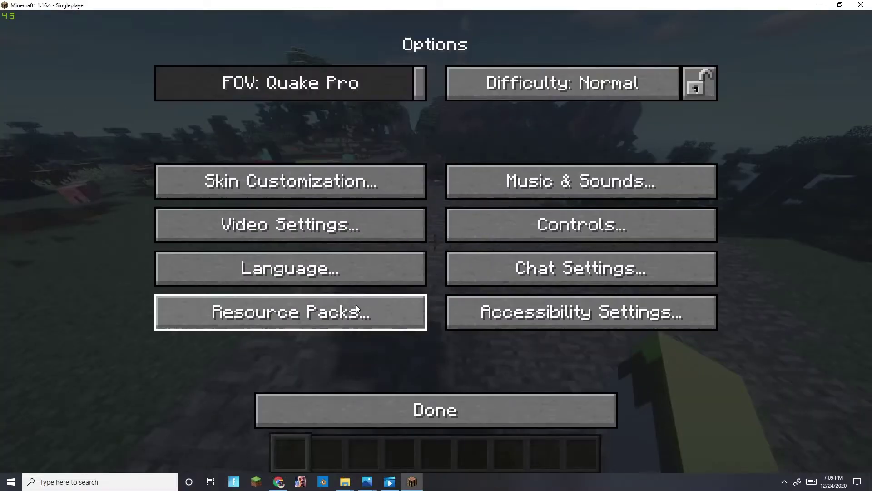
{"action": "key", "text": "Escape"}
{"action": "key", "text": "Escape"}
{"action": "key", "text": "e"}
{"action": "key", "text": "e"}
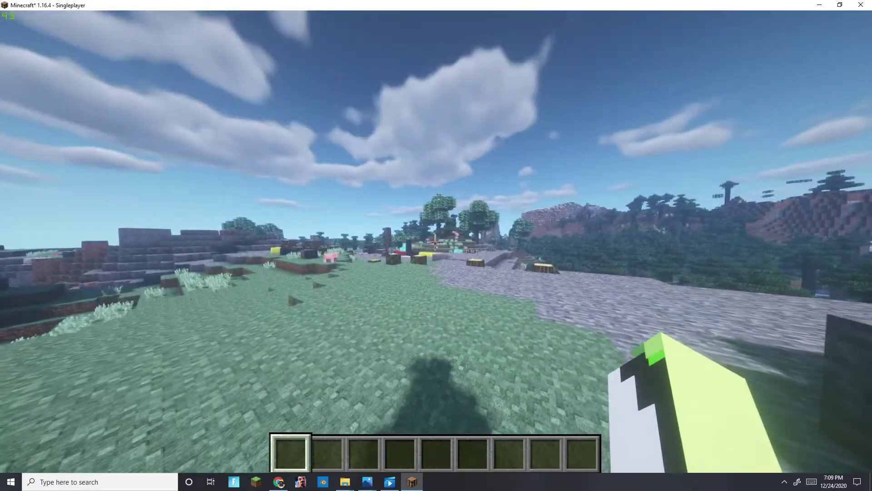
Pause the game, bring up the resource pack selection and open its pack folder
{"action": "key", "text": "Escape"}
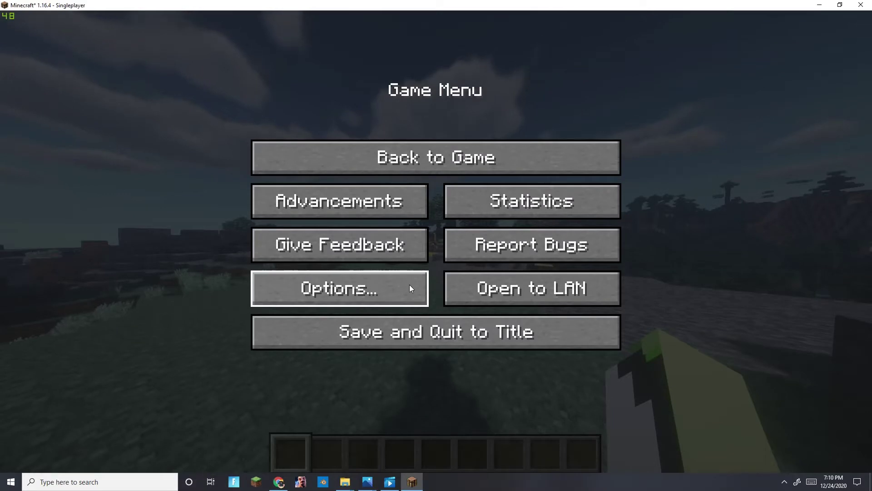
{"action": "left_click", "coordinate": [410, 288]}
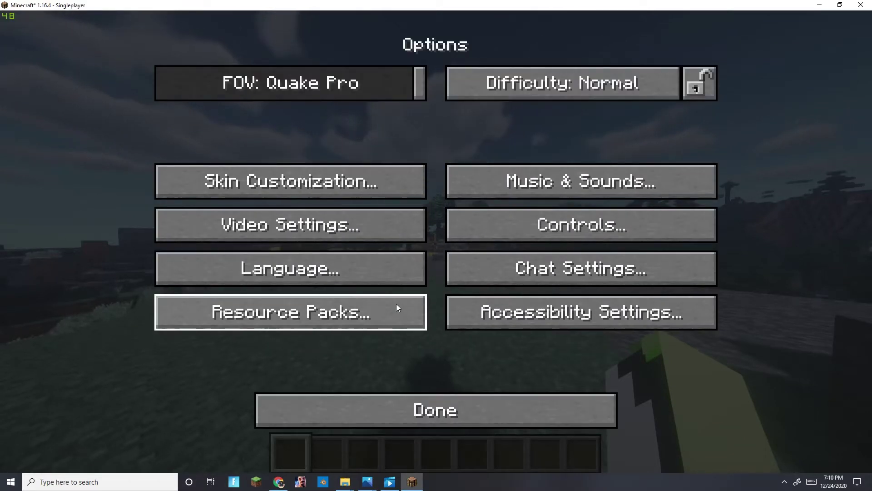
{"action": "left_click", "coordinate": [391, 298]}
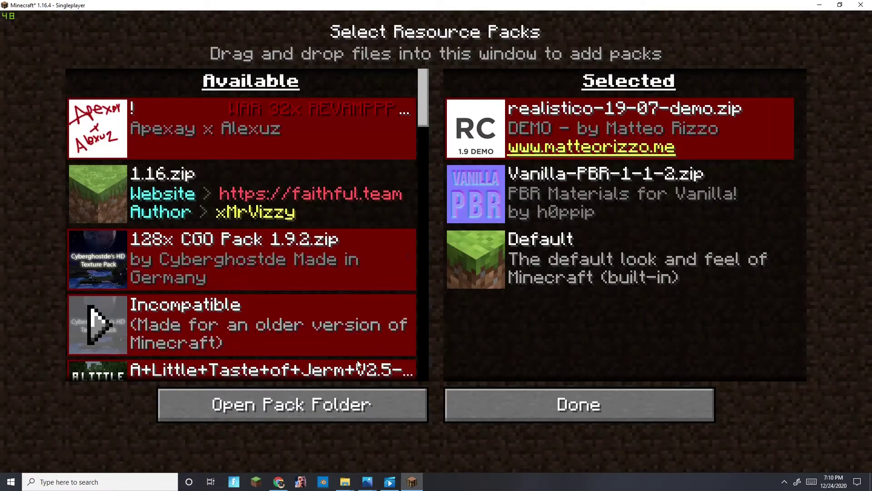
{"action": "left_click", "coordinate": [341, 392]}
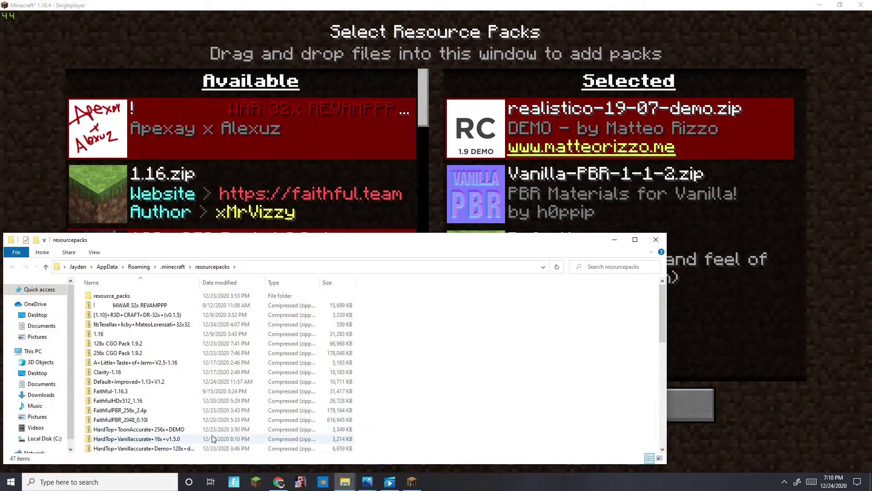
Search Windows for "down" to open the Downloads folder, and minimise the Downloads and resourcepacks windows
{"action": "left_click", "coordinate": [158, 482]}
{"action": "type", "text": "down"}
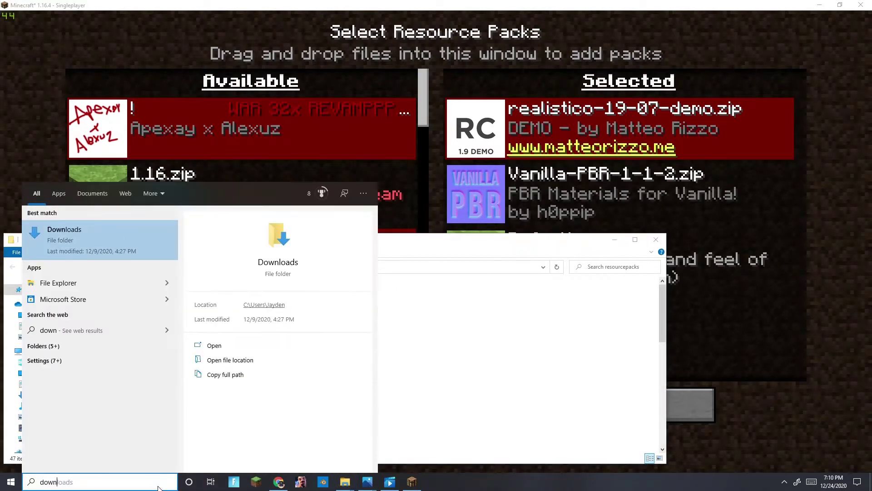
{"action": "left_click", "coordinate": [75, 246]}
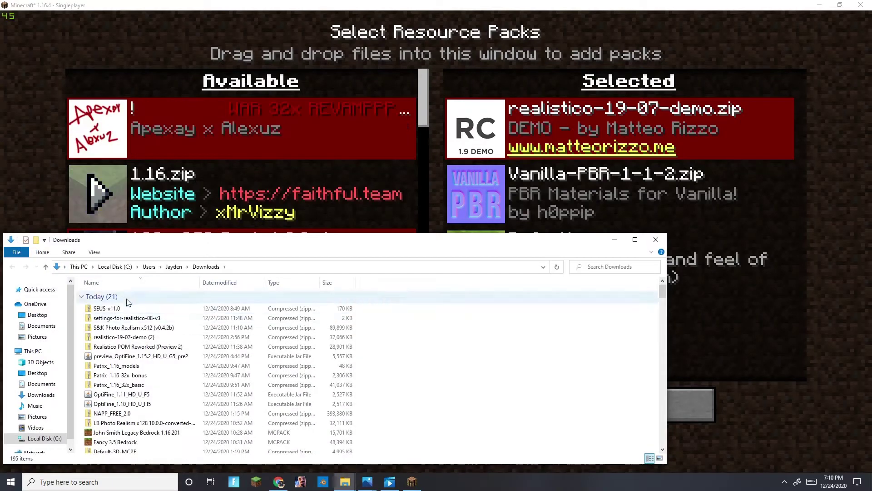
{"action": "left_click", "coordinate": [616, 244]}
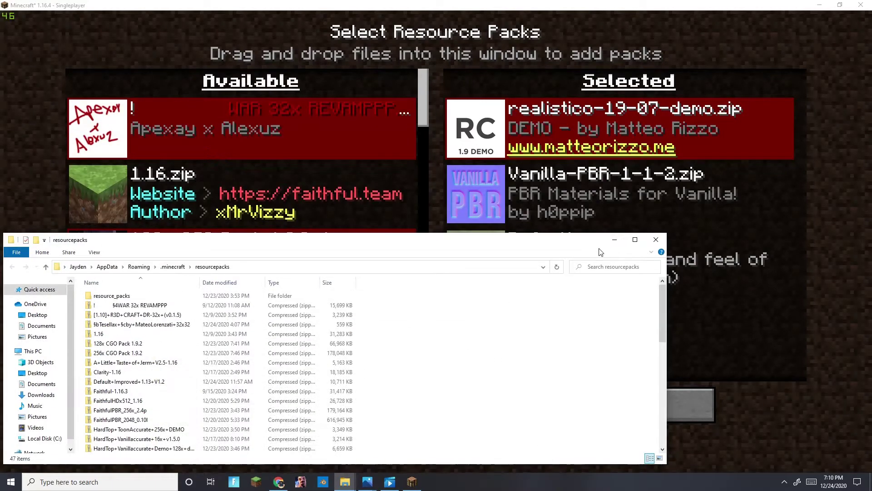
{"action": "left_click", "coordinate": [614, 240]}
Remove realistico-19-07-demo.zip and Vanilla-PBR-1-1-2.zip from the selected resource packs and apply the default look
{"action": "left_click", "coordinate": [469, 126]}
{"action": "left_click", "coordinate": [468, 124]}
{"action": "left_click", "coordinate": [489, 398]}
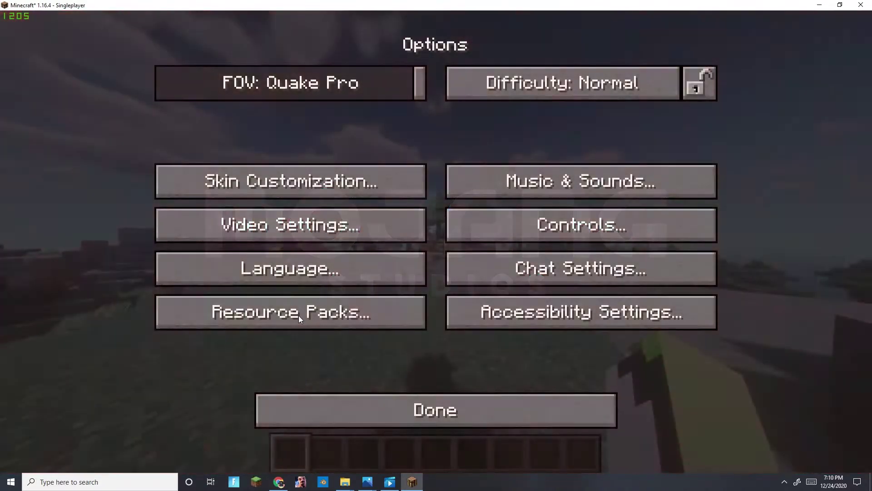
Select realistico-19-07-demo.zip from the available resource packs, agree to load the older-version pack and apply the selection
{"action": "left_click", "coordinate": [299, 315]}
{"action": "scroll", "coordinate": [299, 315], "scroll_direction": "down", "scroll_amount": 8}
{"action": "scroll", "coordinate": [298, 316], "scroll_direction": "down", "scroll_amount": 15}
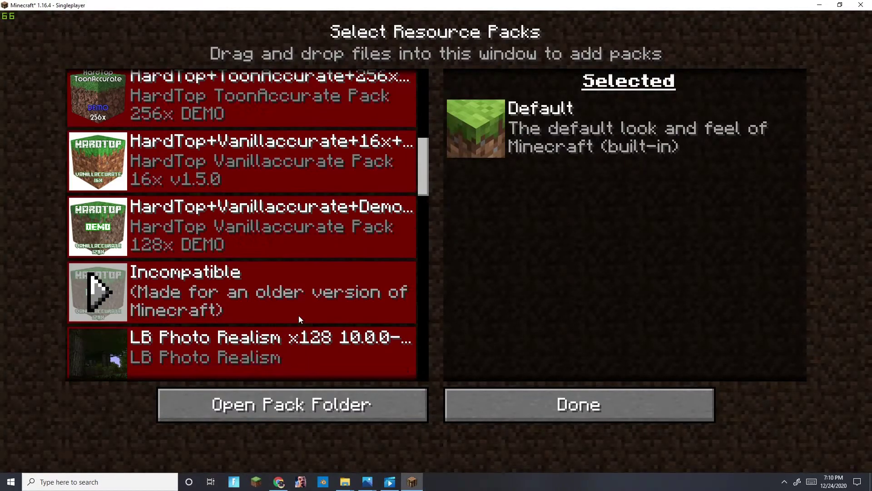
{"action": "scroll", "coordinate": [299, 315], "scroll_direction": "down", "scroll_amount": 5}
{"action": "scroll", "coordinate": [281, 300], "scroll_direction": "up", "scroll_amount": 2}
{"action": "scroll", "coordinate": [281, 301], "scroll_direction": "down", "scroll_amount": 12}
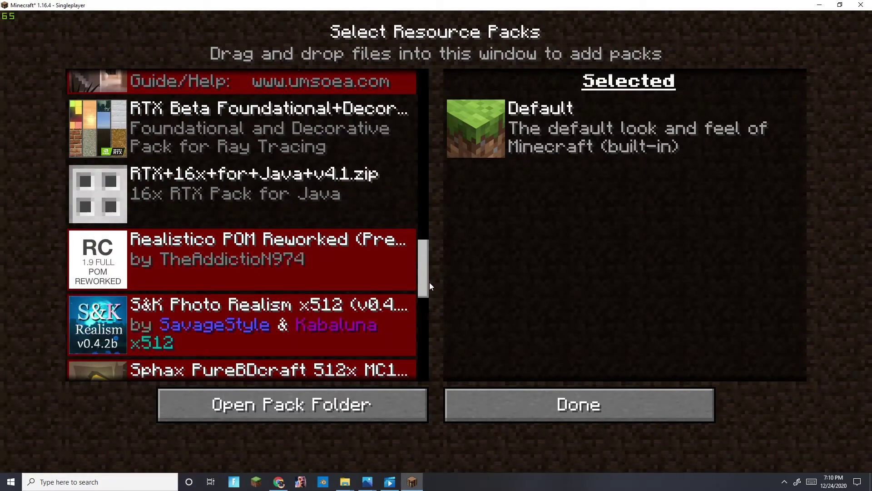
{"action": "scroll", "coordinate": [427, 291], "scroll_direction": "down", "scroll_amount": 13}
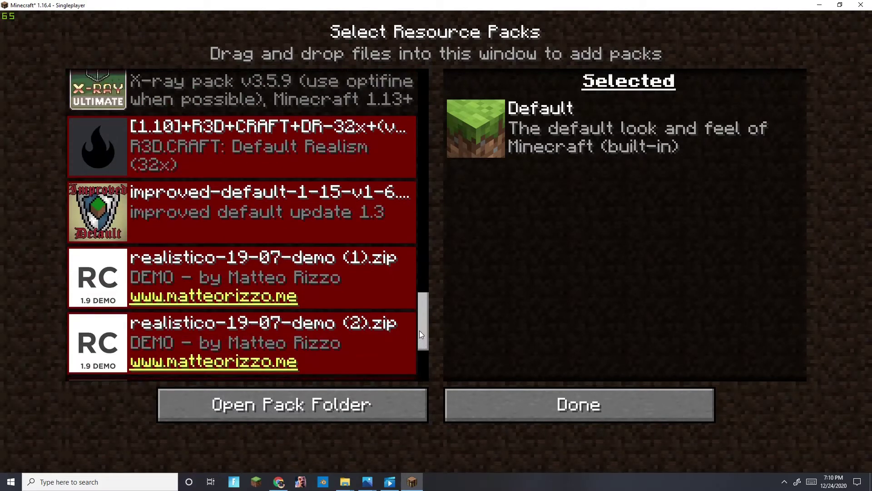
{"action": "scroll", "coordinate": [419, 331], "scroll_direction": "down", "scroll_amount": 5}
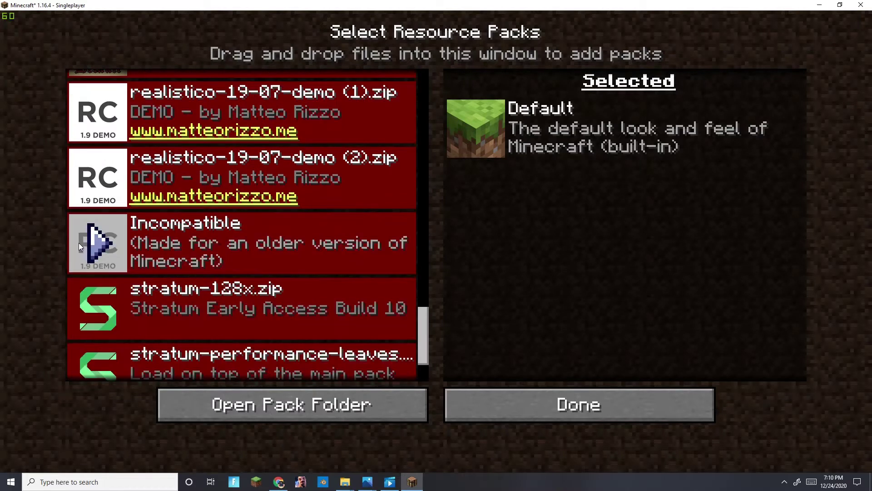
{"action": "left_click", "coordinate": [83, 235]}
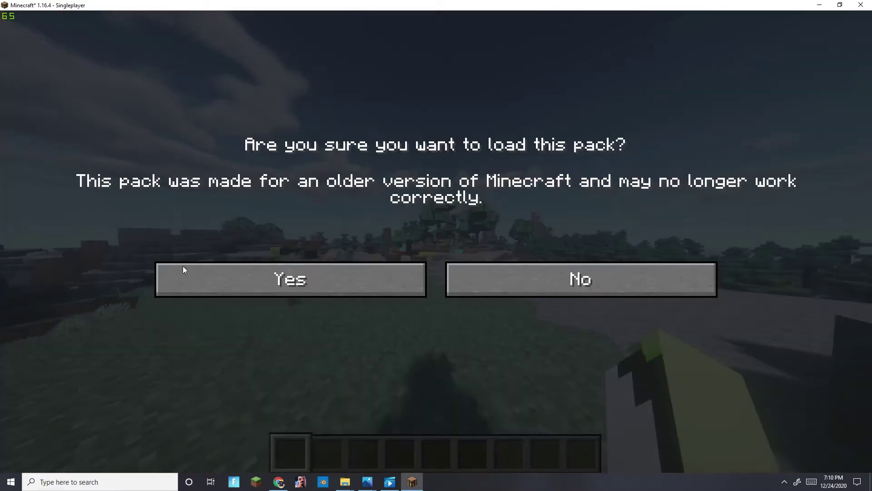
{"action": "left_click", "coordinate": [183, 267]}
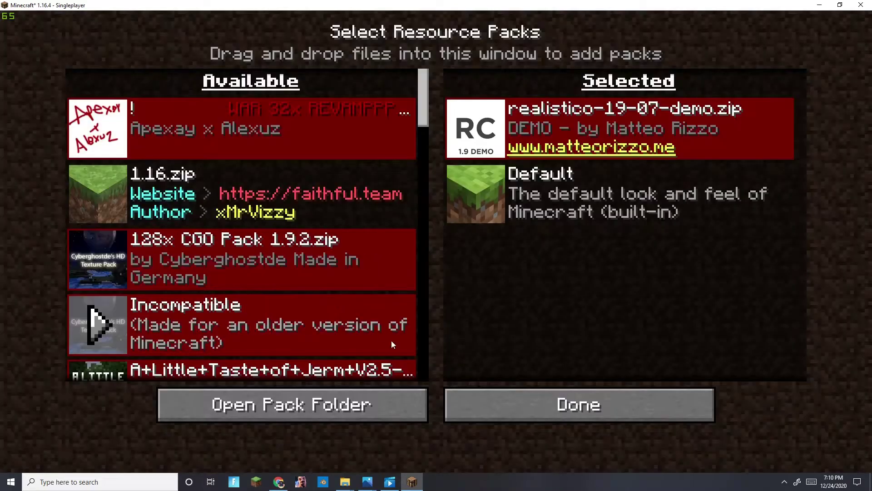
{"action": "left_click", "coordinate": [497, 391]}
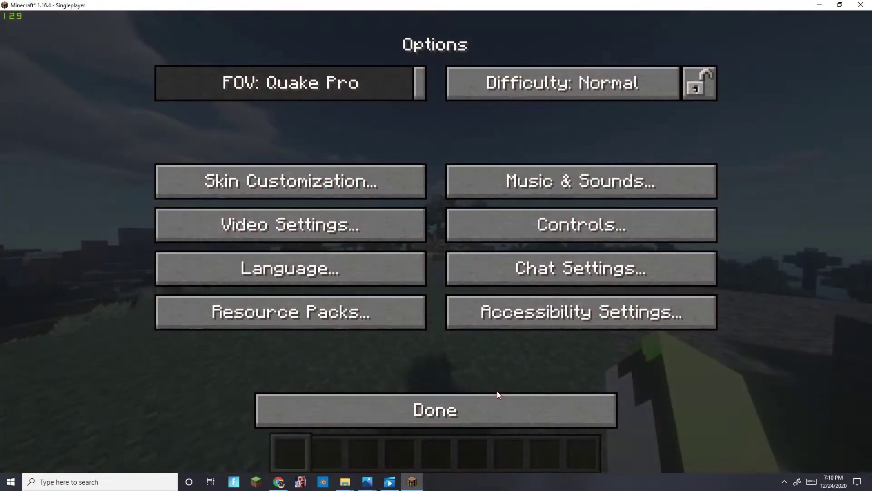
Return to the world, fly over the gravel area, hide the HUD and inspect a log block's texture up close
{"action": "left_click", "coordinate": [484, 403]}
{"action": "key", "text": "Escape"}
{"action": "key", "text": "w"}
{"action": "key", "text": "space"}
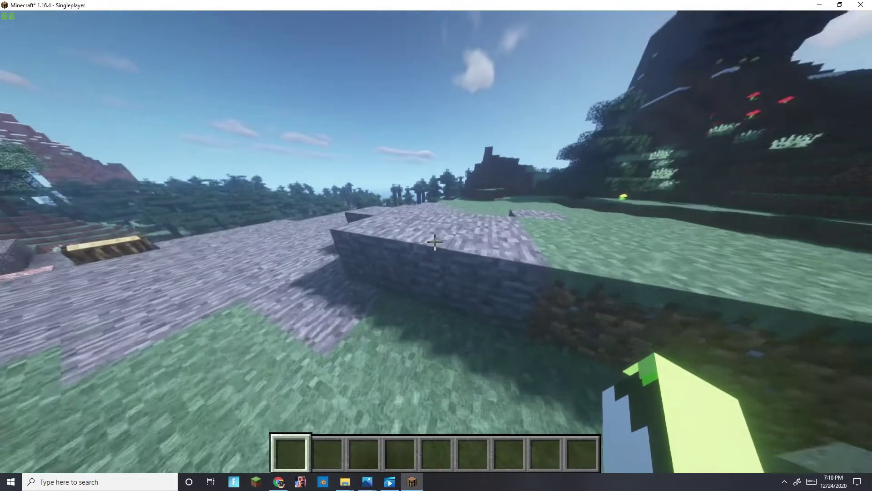
{"action": "key", "text": "space"}
{"action": "key", "text": "w"}
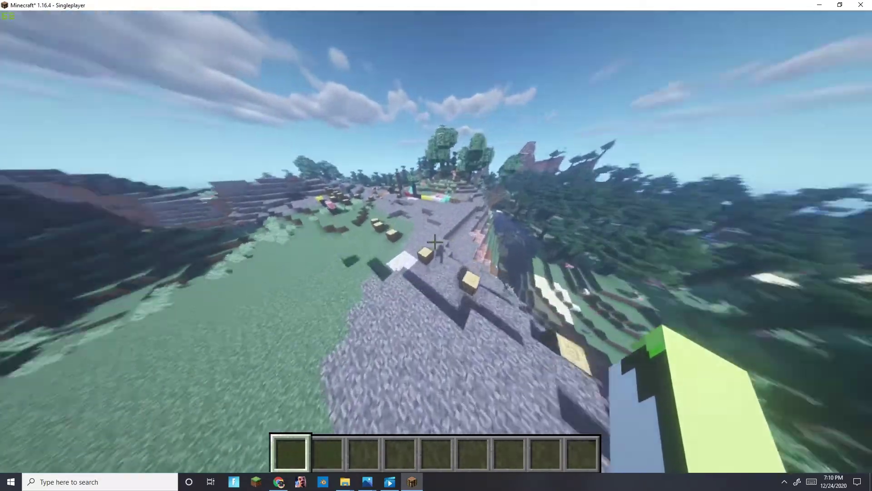
{"action": "key", "text": "F1"}
{"action": "key", "text": "w"}
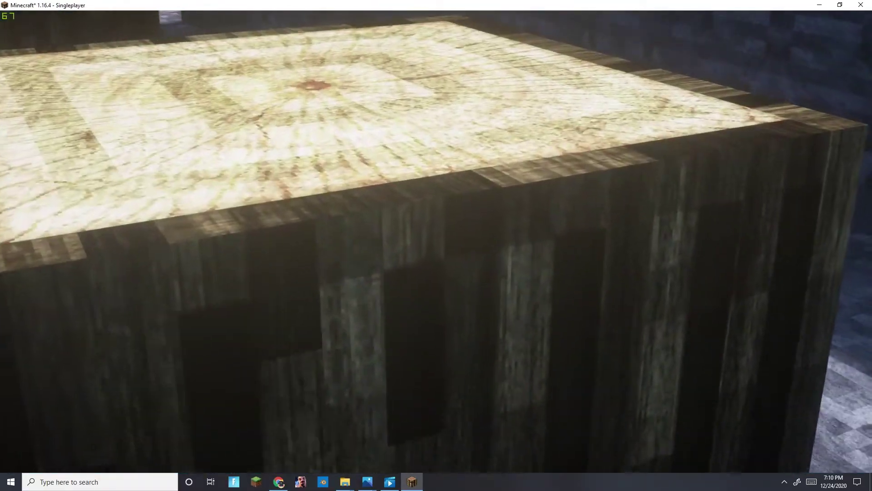
Add Vanilla-PBR-1-1-2.zip to the selected packs above realistico-19-07-demo.zip, apply the selection and return to the world
{"action": "key", "text": "Escape"}
{"action": "left_click", "coordinate": [392, 290]}
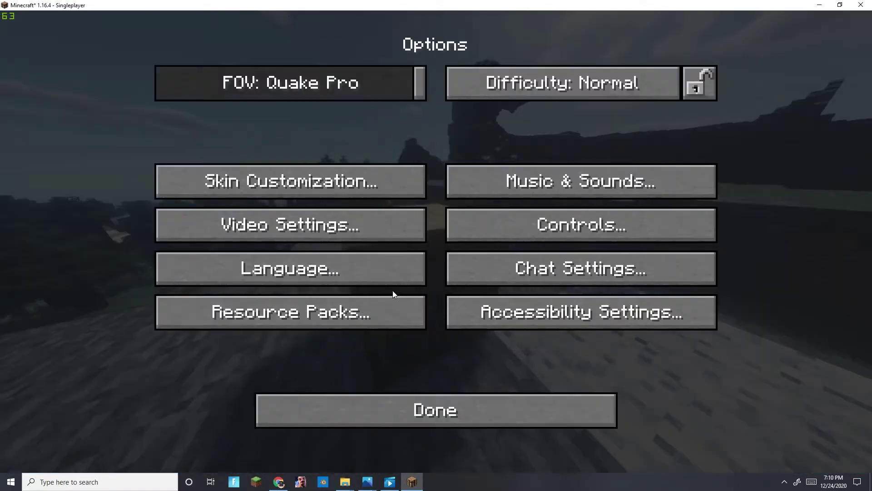
{"action": "left_click", "coordinate": [361, 317]}
{"action": "scroll", "coordinate": [359, 317], "scroll_direction": "down", "scroll_amount": 10}
{"action": "scroll", "coordinate": [320, 306], "scroll_direction": "down", "scroll_amount": 20}
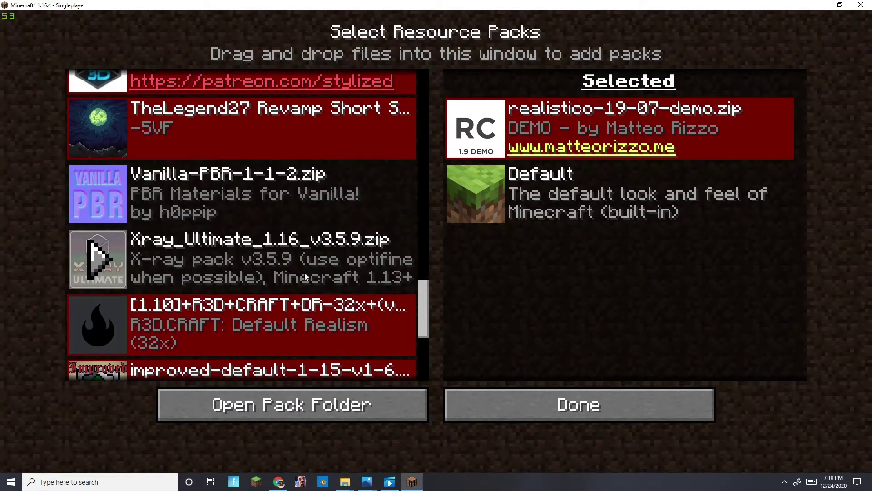
{"action": "left_click", "coordinate": [98, 194]}
{"action": "left_click", "coordinate": [457, 396]}
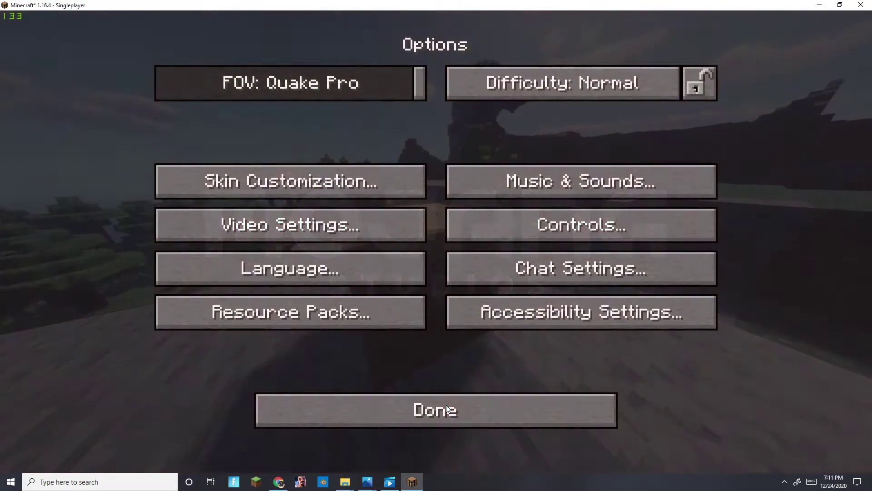
{"action": "left_click", "coordinate": [446, 404]}
{"action": "key", "text": "Escape"}
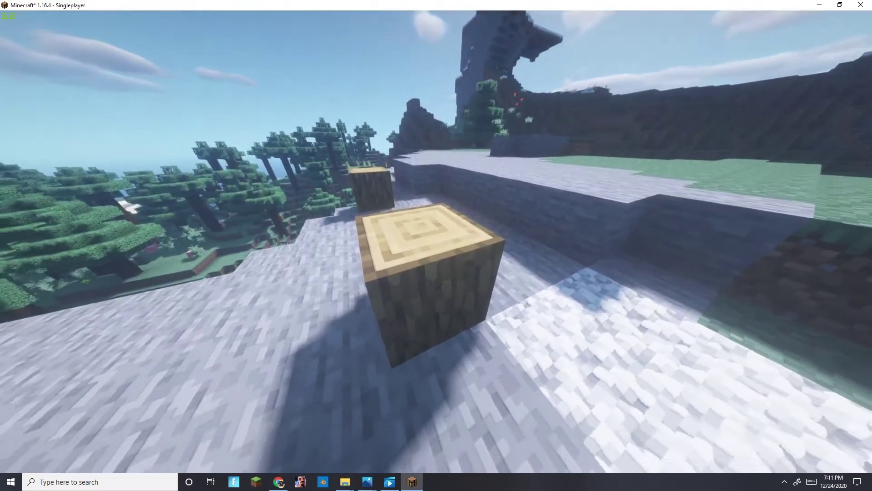
Remove realistico-19-07-demo.zip from the selected resource packs, keeping Vanilla-PBR-1-1-2.zip, and apply the selection
{"action": "key", "text": "Escape"}
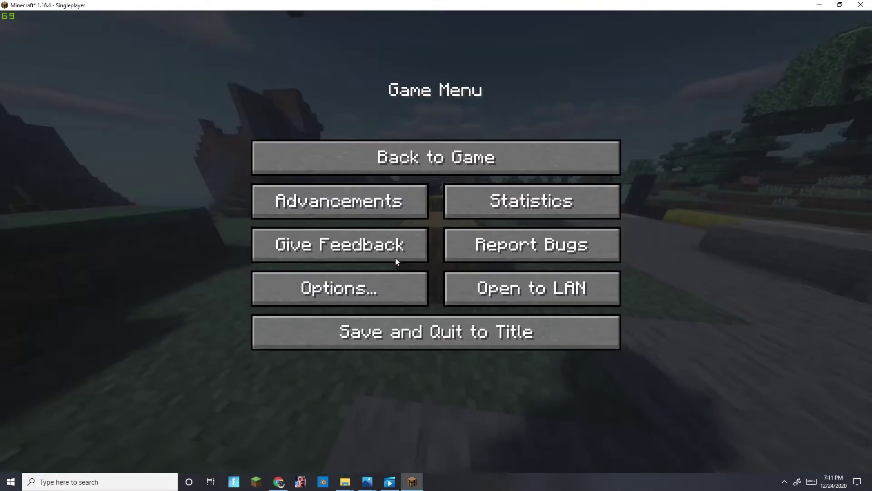
{"action": "left_click", "coordinate": [373, 286]}
{"action": "left_click", "coordinate": [356, 304]}
{"action": "left_click", "coordinate": [458, 207]}
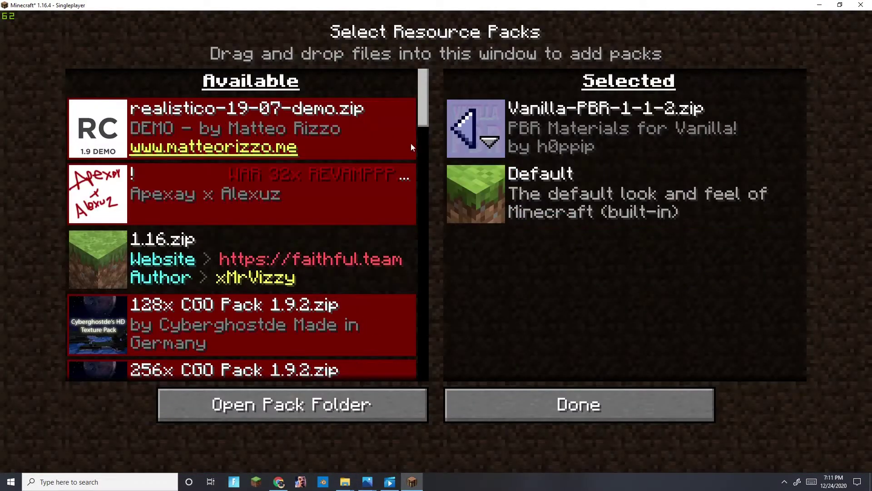
{"action": "scroll", "coordinate": [410, 143], "scroll_direction": "down", "scroll_amount": 15}
{"action": "left_click", "coordinate": [472, 402]}
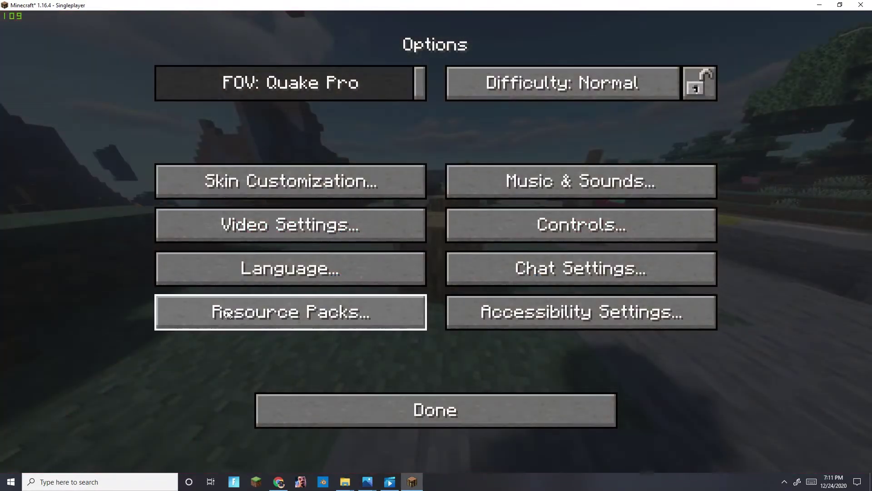
Load realistico-19-07-demo.zip above Vanilla-PBR-1-1-2.zip, agreeing to use the older-version pack, and apply the selection
{"action": "left_click", "coordinate": [228, 314]}
{"action": "scroll", "coordinate": [212, 319], "scroll_direction": "down", "scroll_amount": 15}
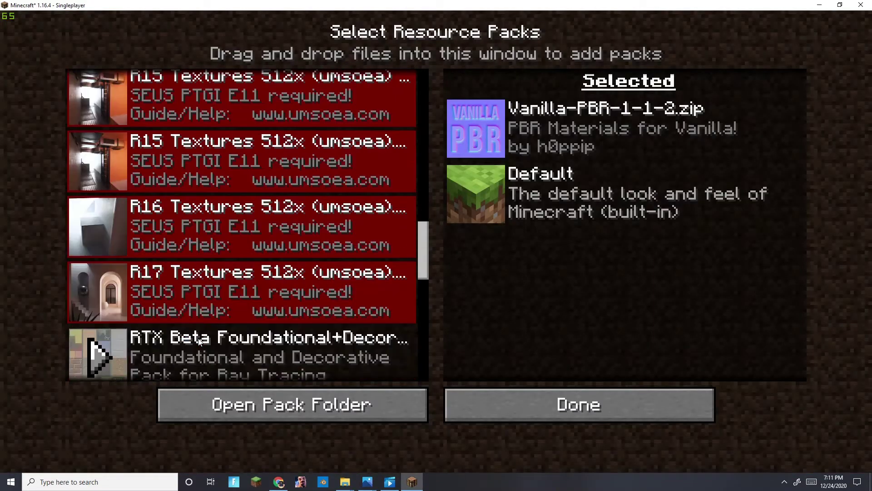
{"action": "scroll", "coordinate": [200, 340], "scroll_direction": "down", "scroll_amount": 10}
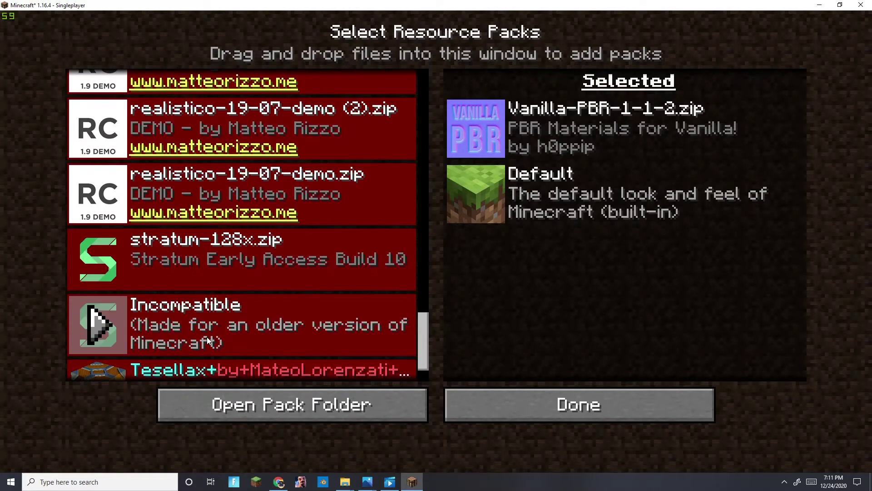
{"action": "scroll", "coordinate": [206, 340], "scroll_direction": "up", "scroll_amount": 3}
{"action": "left_click", "coordinate": [99, 288]}
{"action": "left_click", "coordinate": [284, 293]}
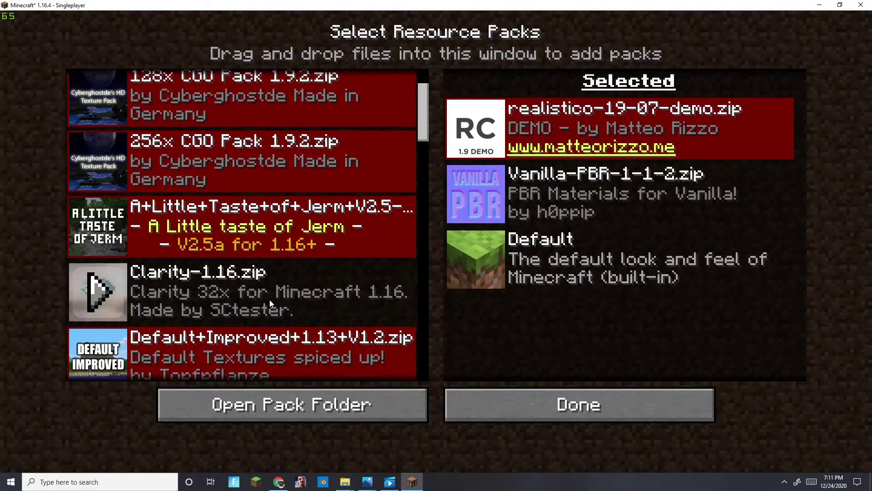
{"action": "scroll", "coordinate": [346, 195], "scroll_direction": "down", "scroll_amount": 8}
{"action": "scroll", "coordinate": [411, 283], "scroll_direction": "down", "scroll_amount": 15}
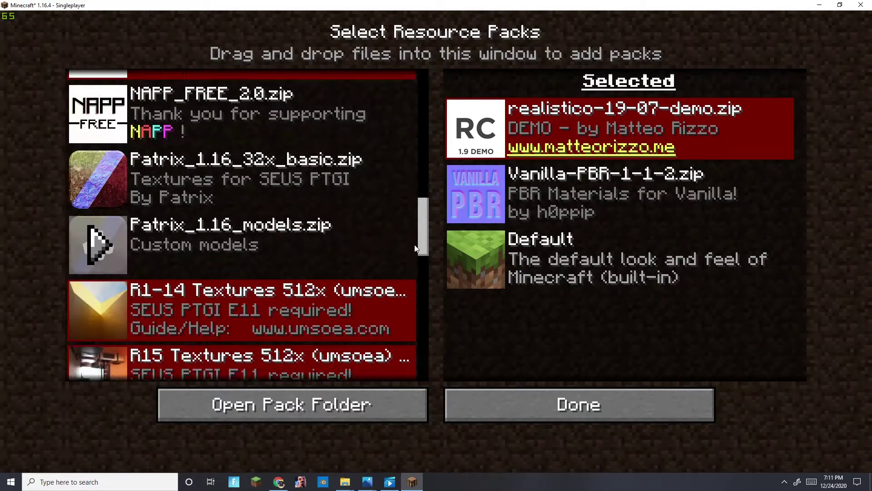
{"action": "scroll", "coordinate": [408, 376], "scroll_direction": "down", "scroll_amount": 2}
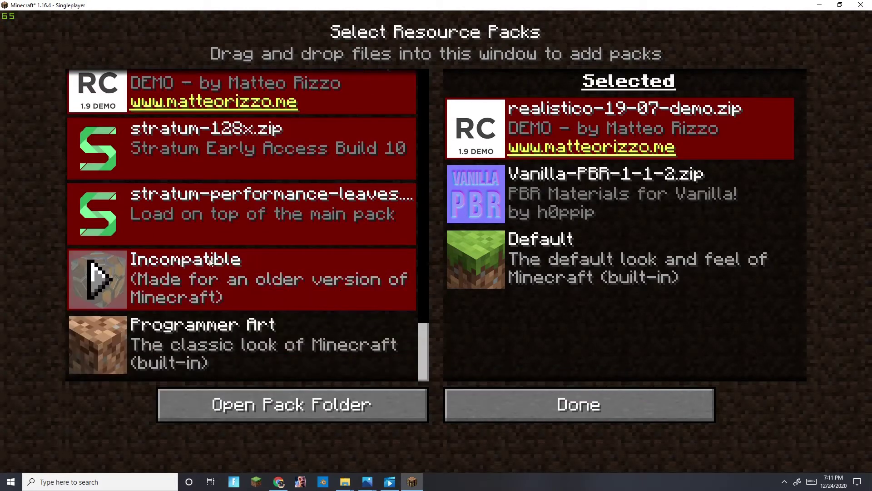
{"action": "left_click", "coordinate": [502, 402]}
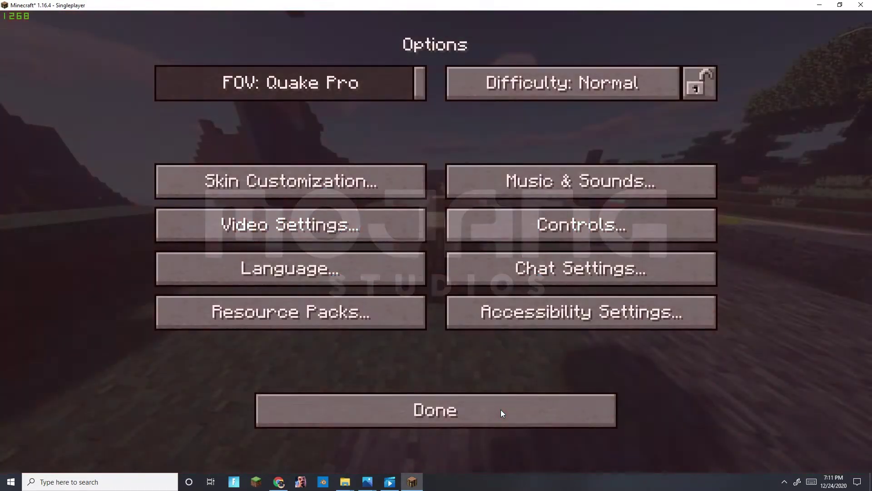
Return to the world and examine the log, stone and obsidian textures while moving across the grass and gravel
{"action": "left_click", "coordinate": [502, 410]}
{"action": "key", "text": "Escape"}
{"action": "key", "text": "w"}
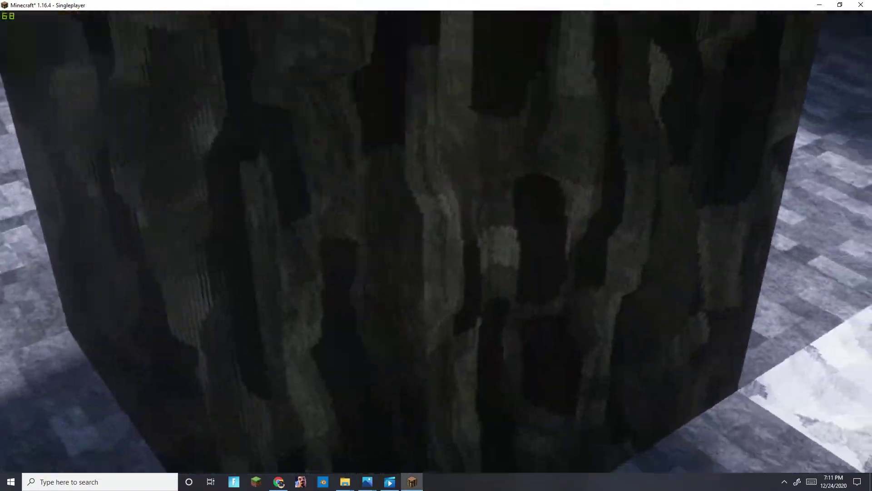
{"action": "key", "text": "s"}
{"action": "key", "text": "s"}
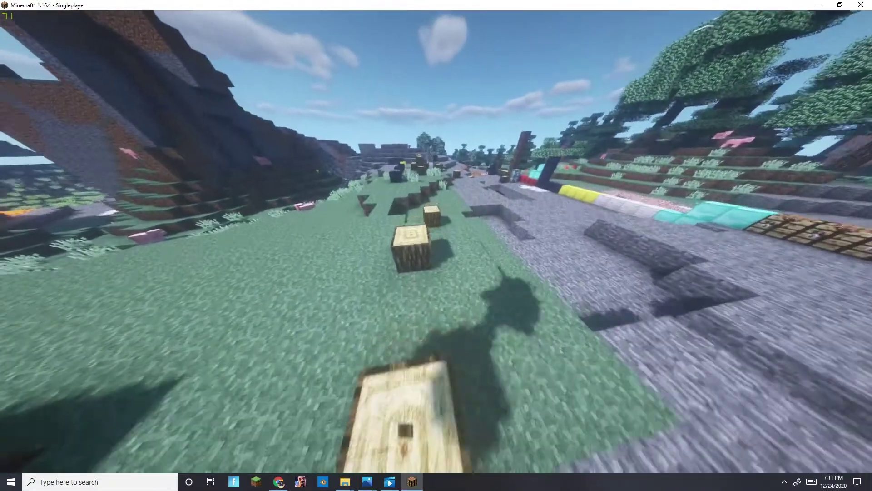
{"action": "key", "text": "w"}
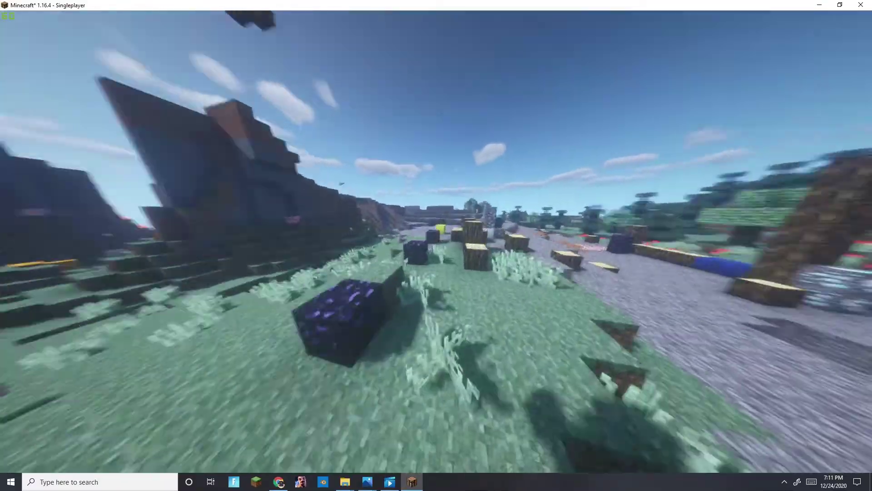
{"action": "key", "text": "space"}
{"action": "key", "text": "w"}
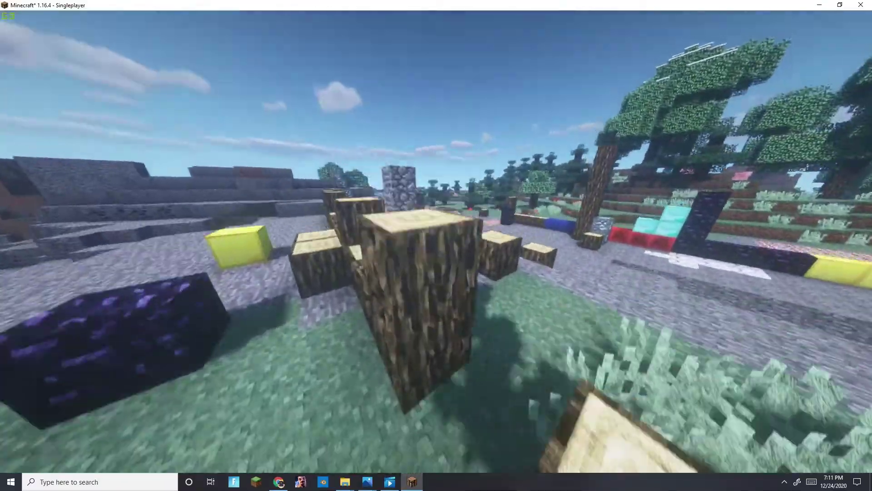
Move around the log pile and crying obsidian, and zoom in on the diamond ore to examine its texture relief
{"action": "key", "text": "w"}
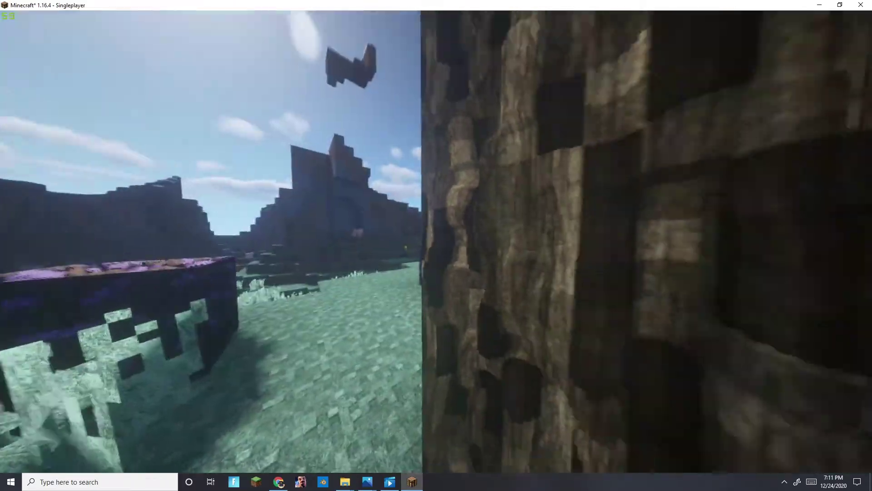
{"action": "key", "text": "w"}
{"action": "key", "text": "w"}
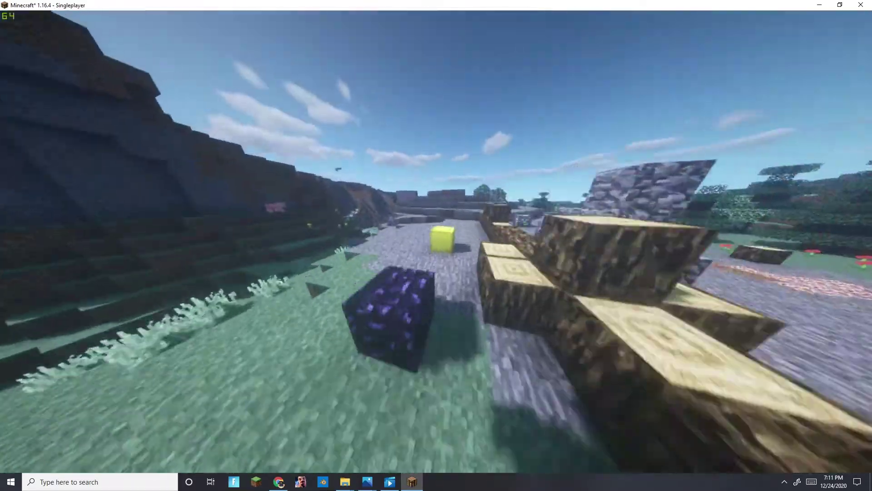
{"action": "key", "text": "space"}
{"action": "key", "text": "space"}
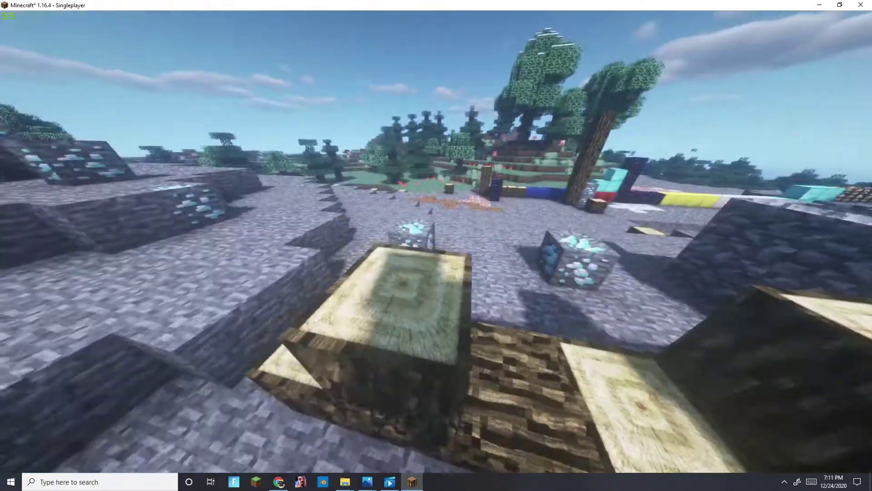
{"action": "key", "text": "s"}
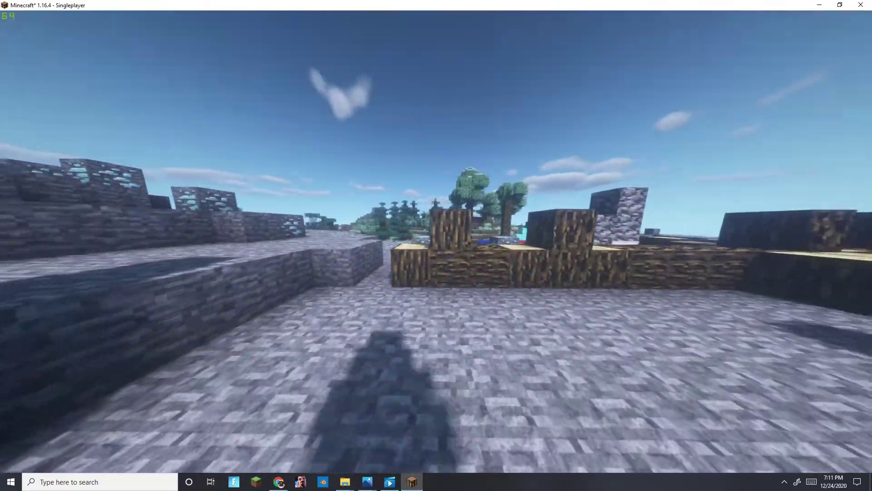
{"action": "key", "text": "w"}
{"action": "key", "text": "space"}
{"action": "key", "text": "c"}
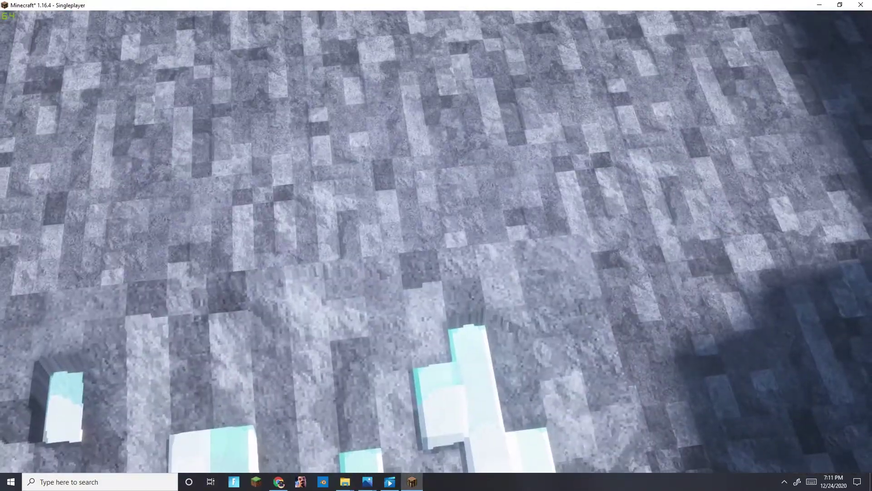
{"action": "key", "text": "s"}
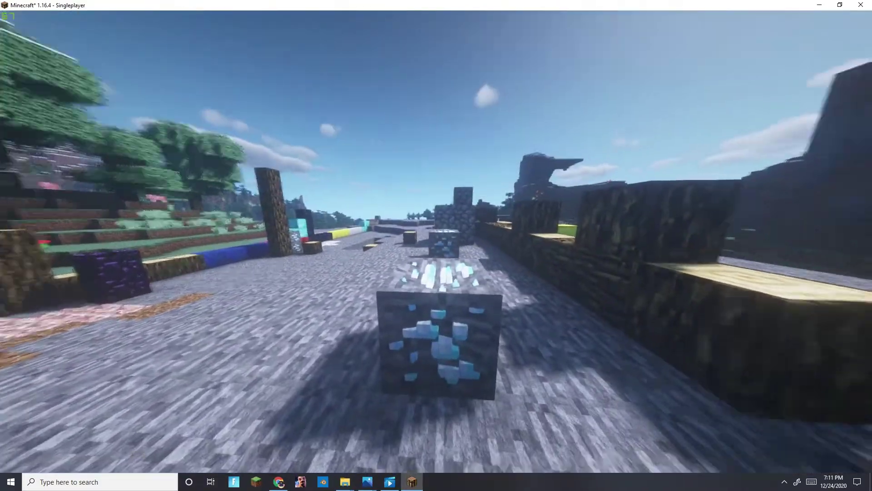
Walk back and forth along the row of logs and examine the bark, cobblestone and gold block textures
{"action": "key", "text": "w"}
{"action": "key", "text": "space"}
{"action": "key", "text": "w"}
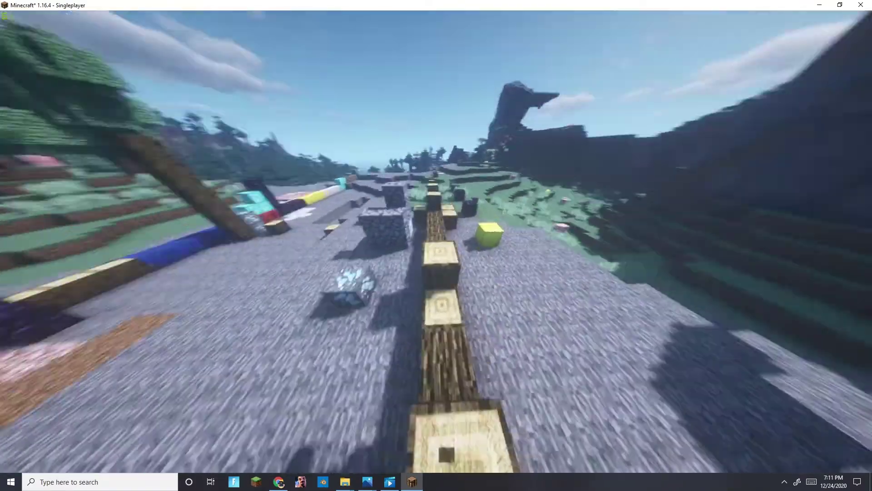
{"action": "key", "text": "Escape"}
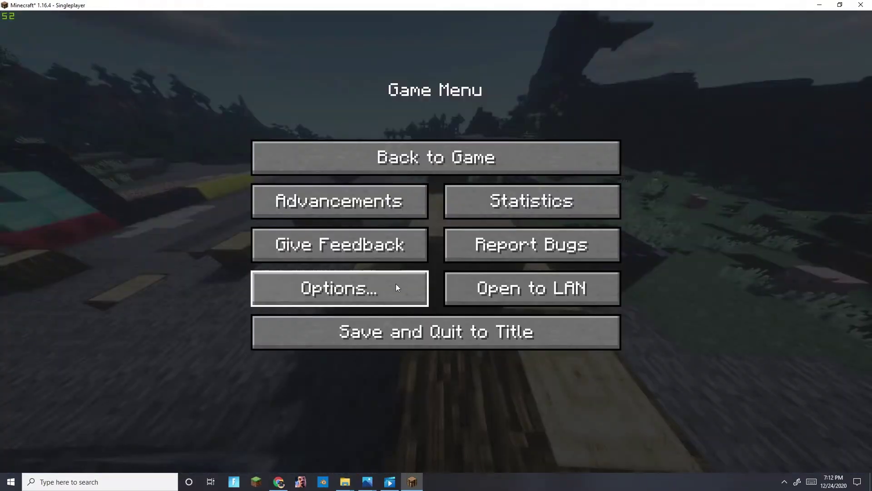
{"action": "key", "text": "Escape"}
{"action": "key", "text": "w"}
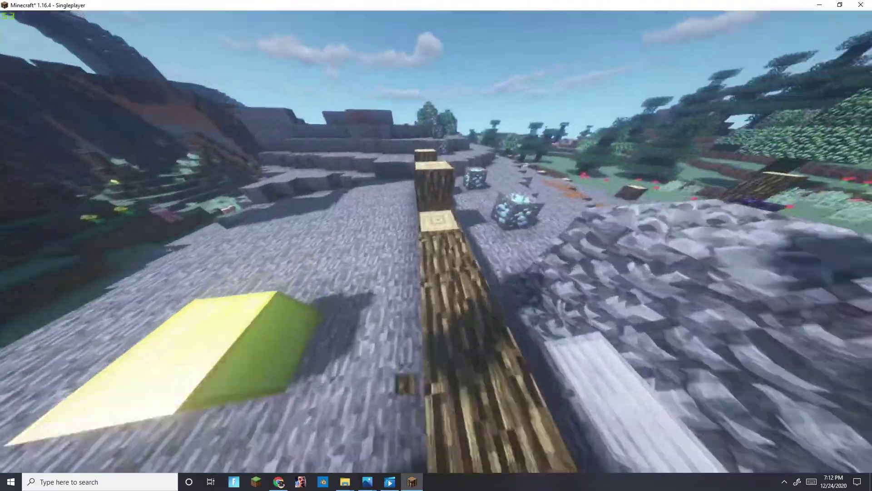
{"action": "key", "text": "w"}
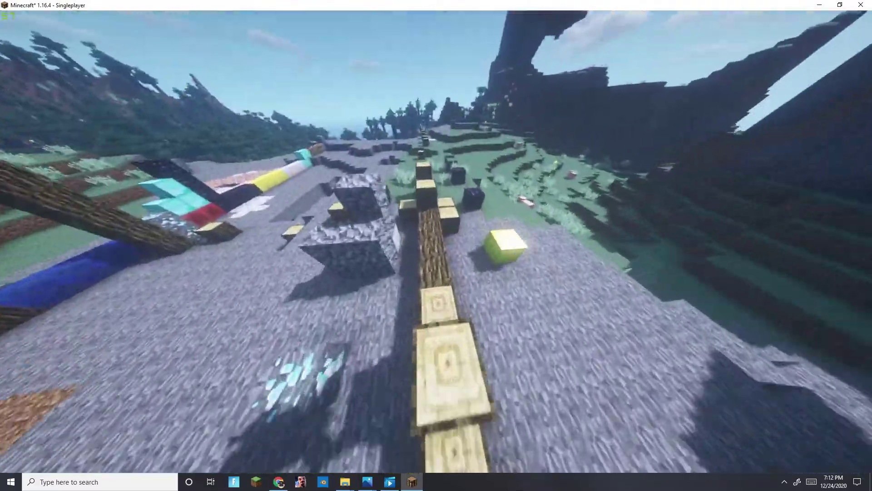
{"action": "key", "text": "w"}
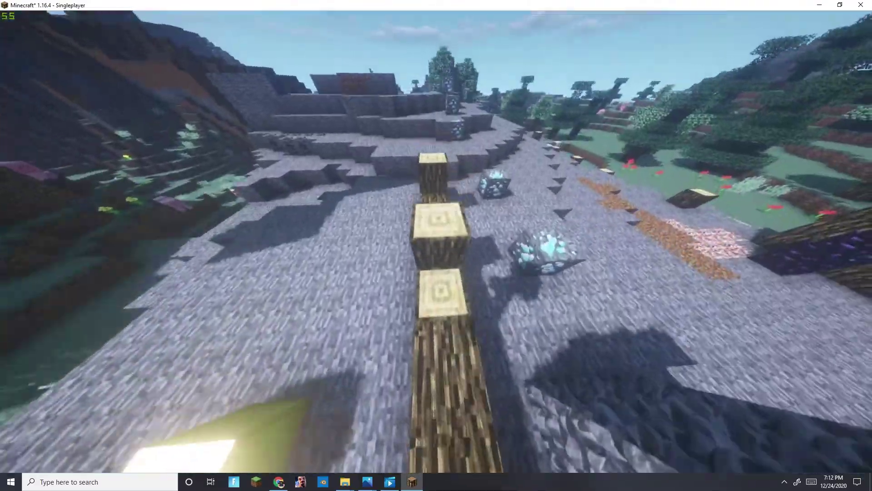
Set Parallax Depth to 4.00 in the BSL_v7.2 shader's advanced materials configuration and apply the visual options
{"action": "key", "text": "Escape"}
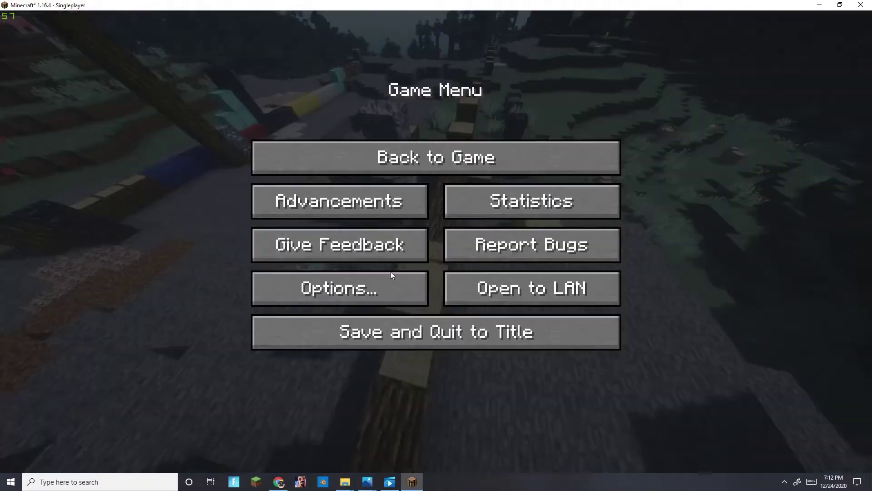
{"action": "left_click", "coordinate": [381, 290]}
{"action": "left_click", "coordinate": [302, 224]}
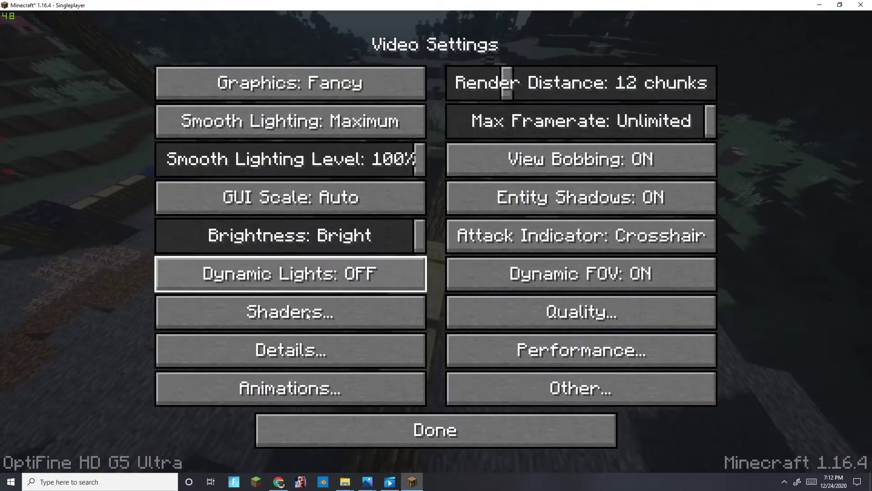
{"action": "left_click", "coordinate": [304, 323]}
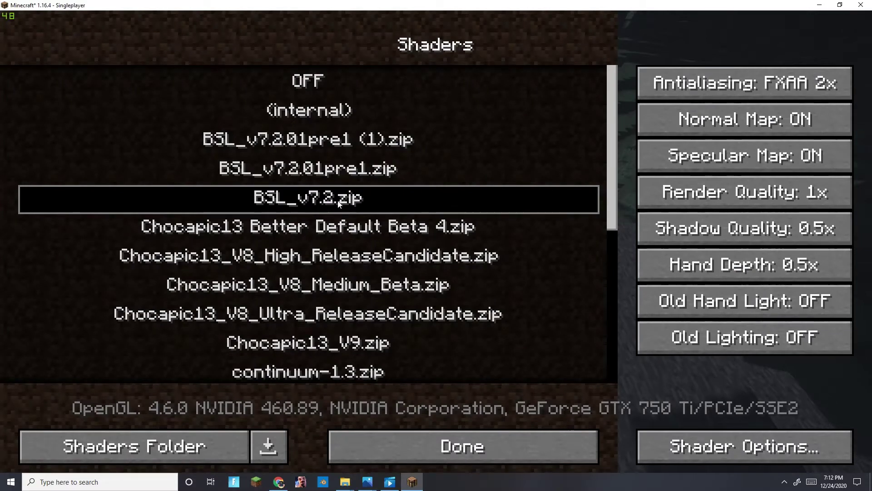
{"action": "left_click", "coordinate": [718, 443]}
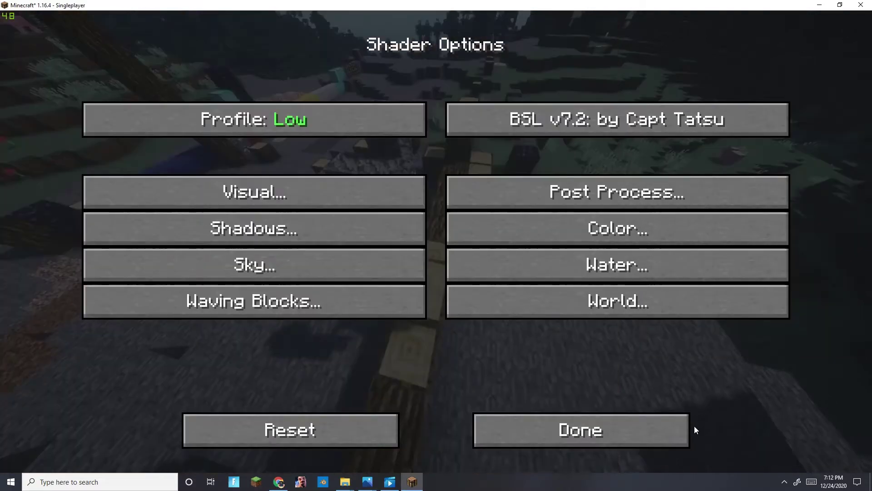
{"action": "left_click", "coordinate": [278, 180]}
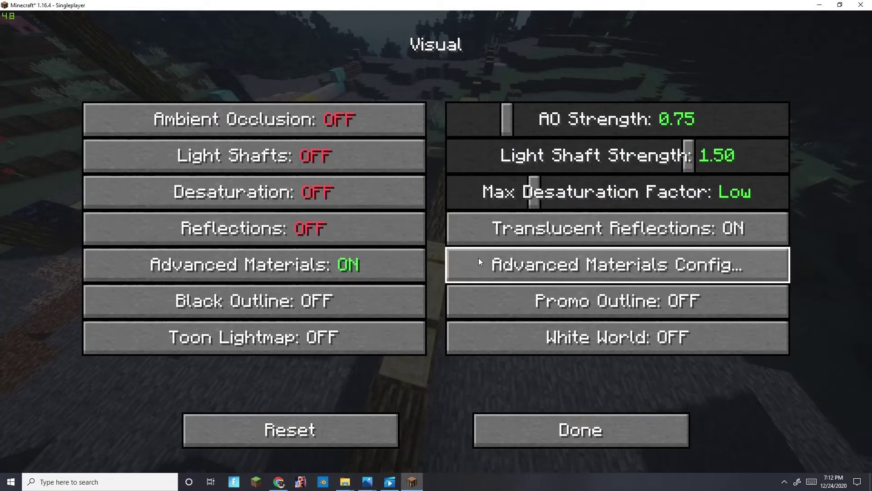
{"action": "left_click", "coordinate": [504, 262]}
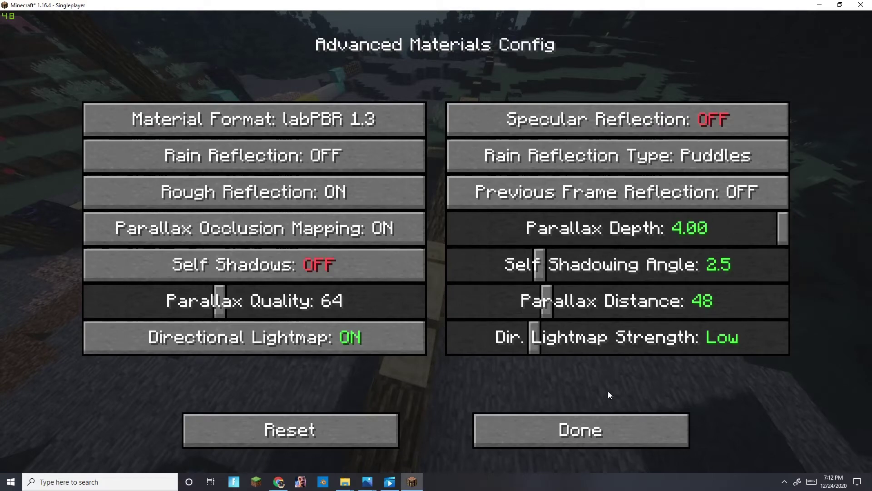
{"action": "left_click", "coordinate": [597, 430]}
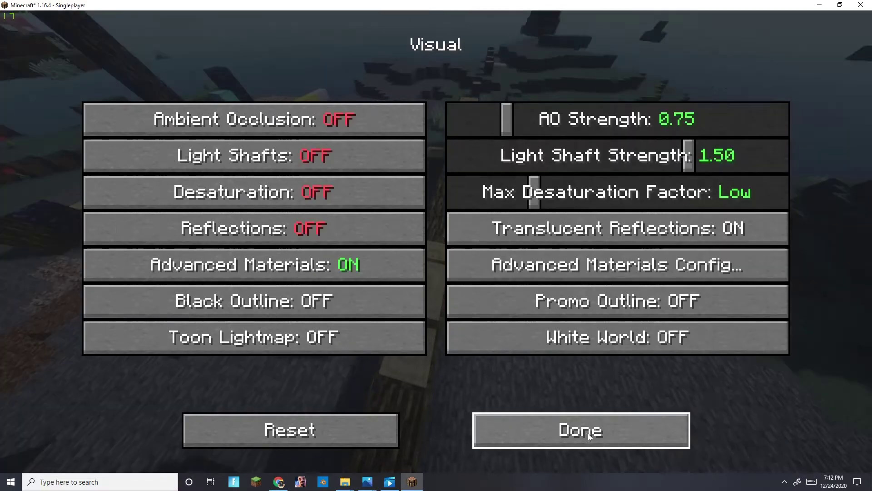
{"action": "left_click", "coordinate": [596, 431]}
Explore the log row with the applied parallax depth and examine the relief of the bark, cobblestone and diamond ore
{"action": "key", "text": "w"}
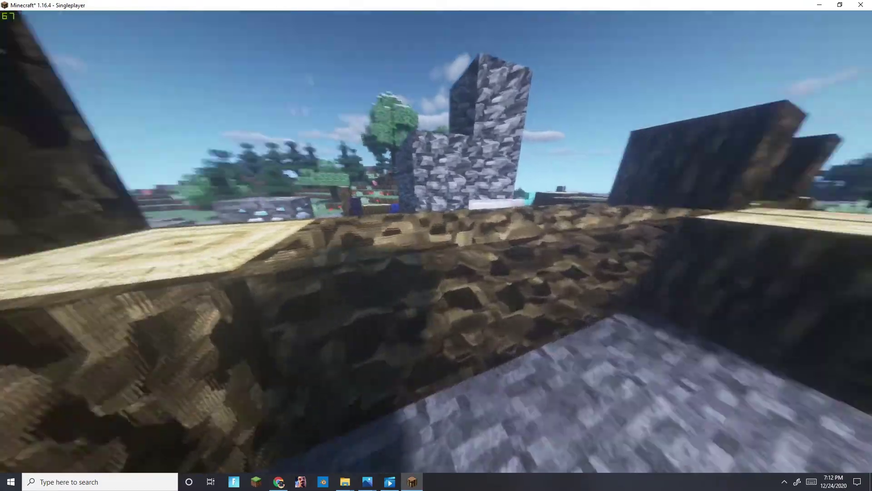
{"action": "key", "text": "space"}
{"action": "key", "text": "space"}
{"action": "key", "text": "c"}
{"action": "key", "text": "w"}
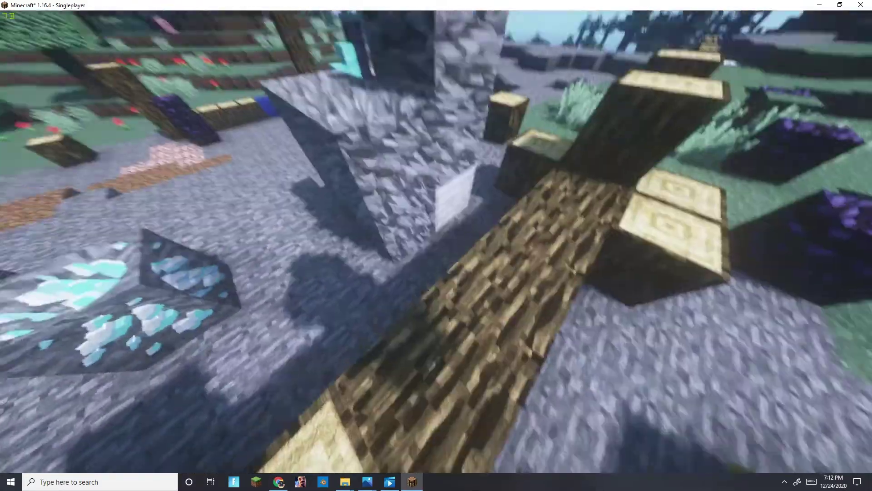
{"action": "key", "text": "w"}
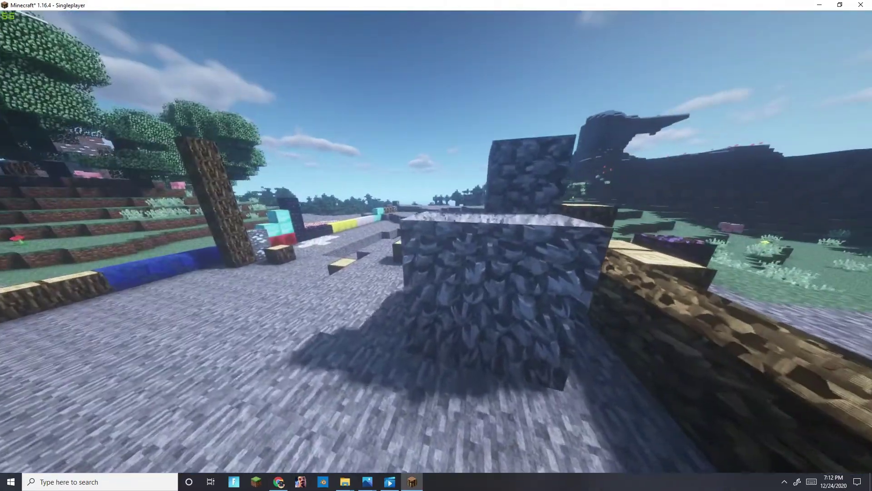
{"action": "key", "text": "space"}
{"action": "key", "text": "w"}
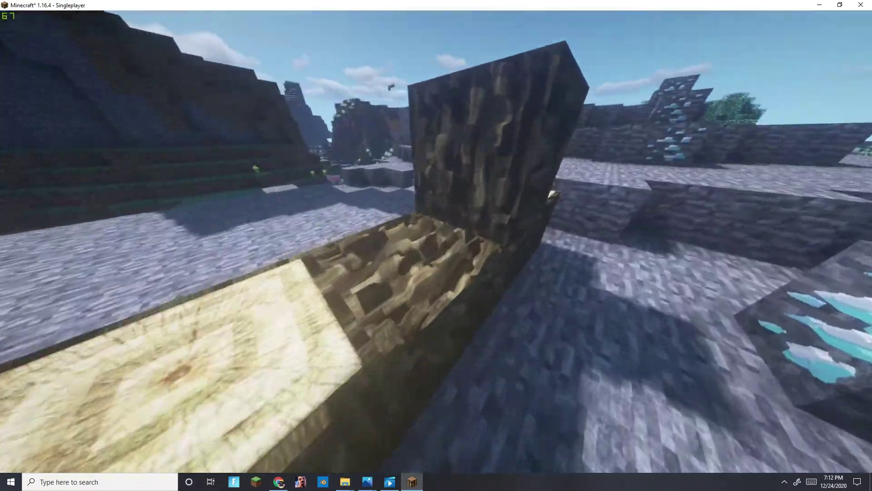
{"action": "key", "text": "space"}
{"action": "key", "text": "space"}
{"action": "key", "text": "w"}
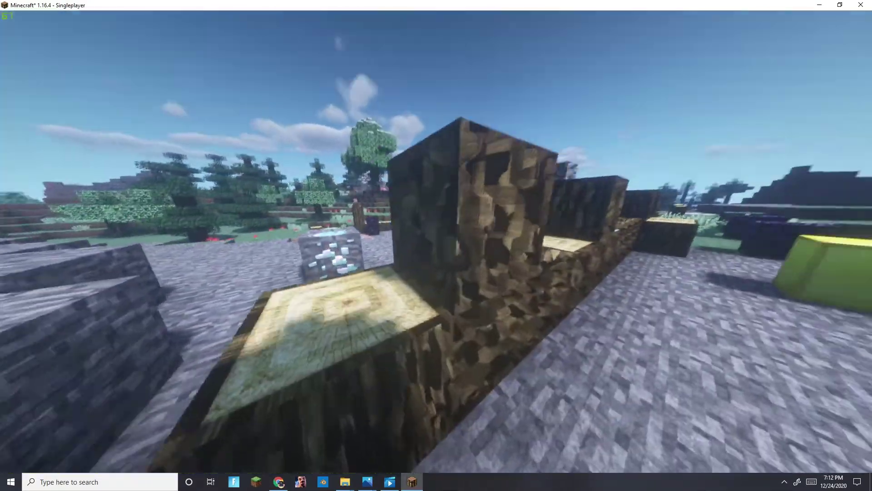